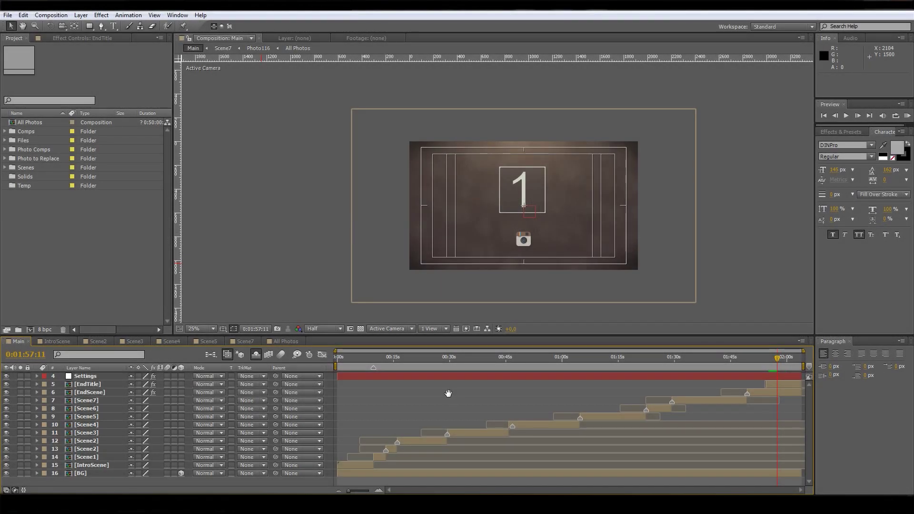
- Move the current time back to the first frame of scene 1
left_click(338, 358)
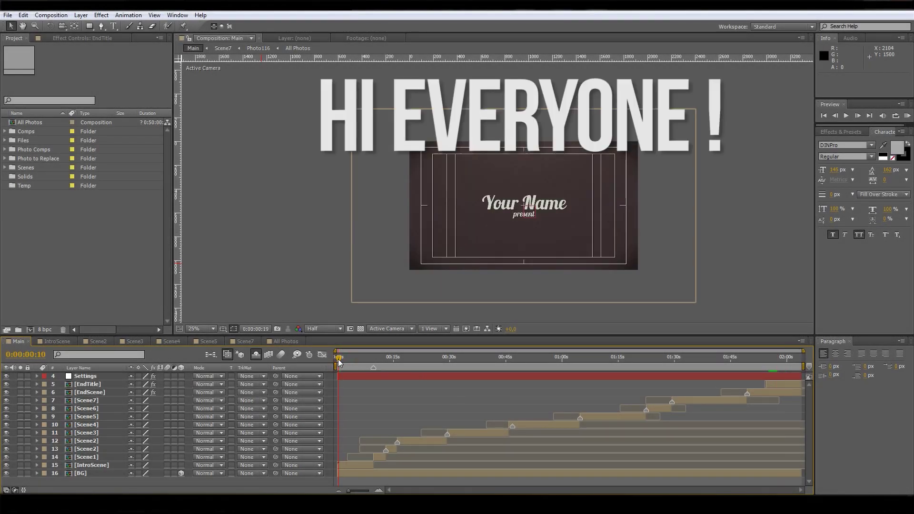
left_click_drag(339, 362, 366, 355)
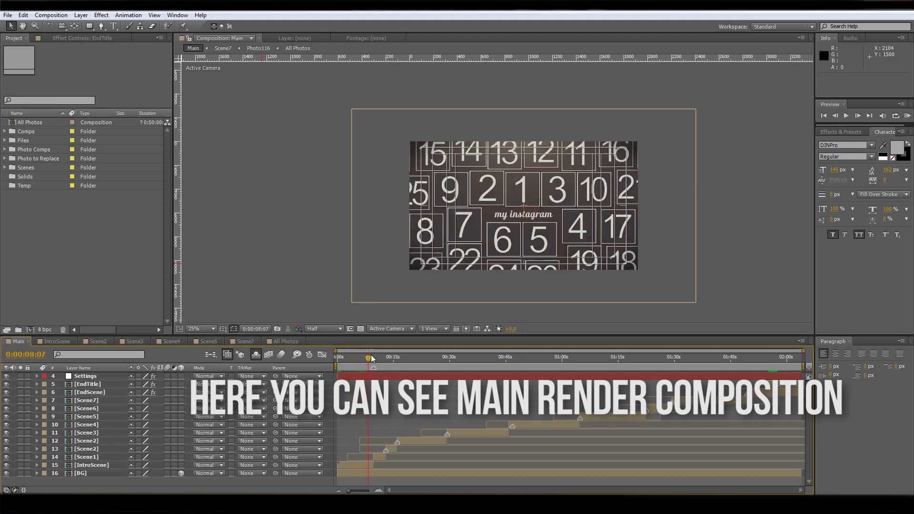
left_click_drag(367, 358, 355, 358)
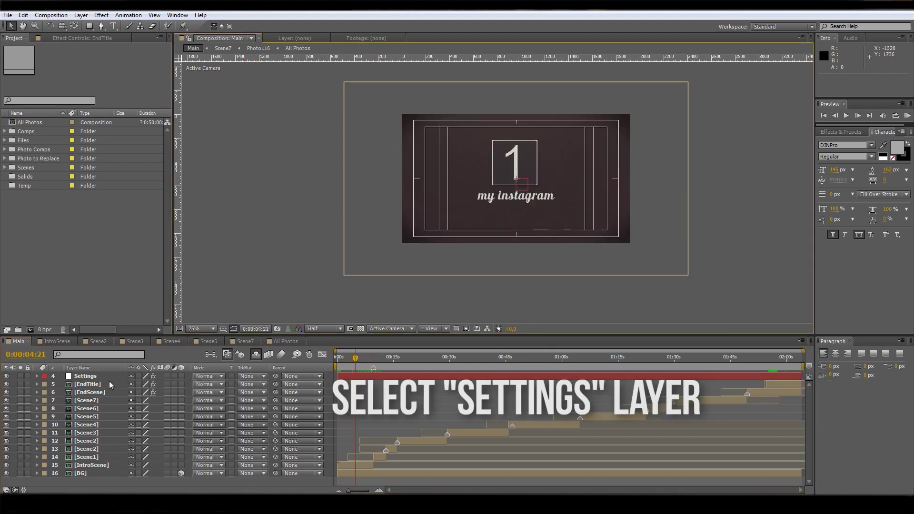
- Show the Settings layer's Effect Controls and open the Vignette Color picker showing F2F2F2
left_click(90, 376)
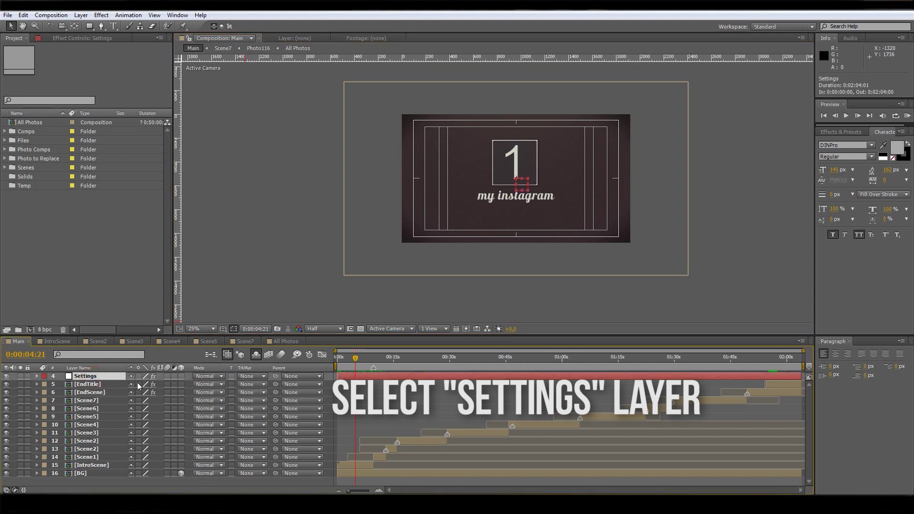
left_click(70, 39)
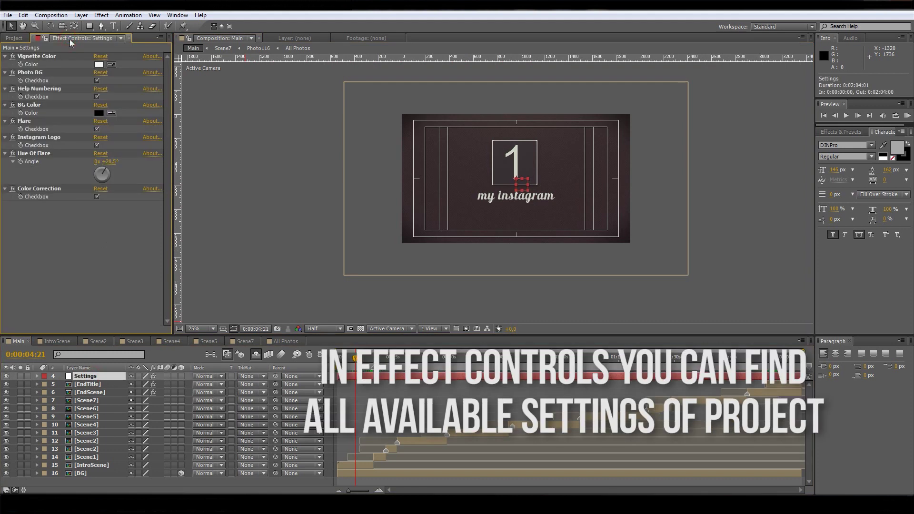
left_click(177, 16)
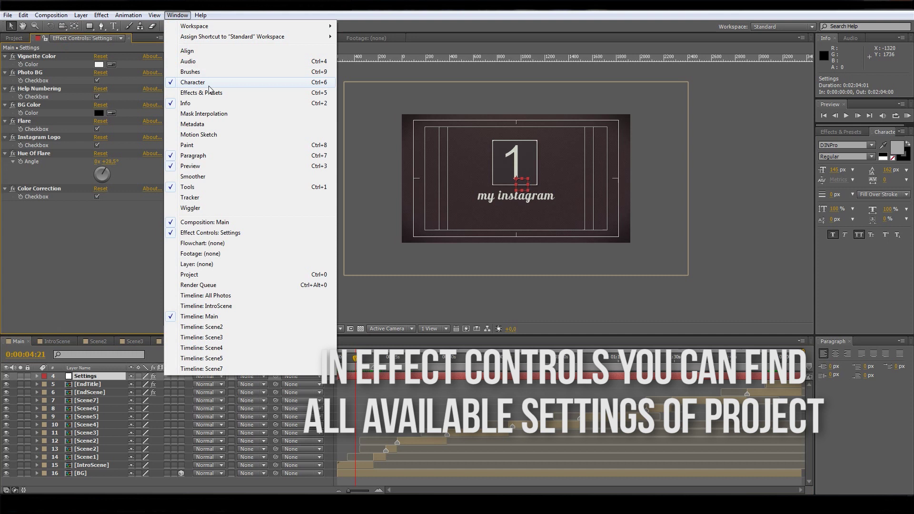
left_click(199, 234)
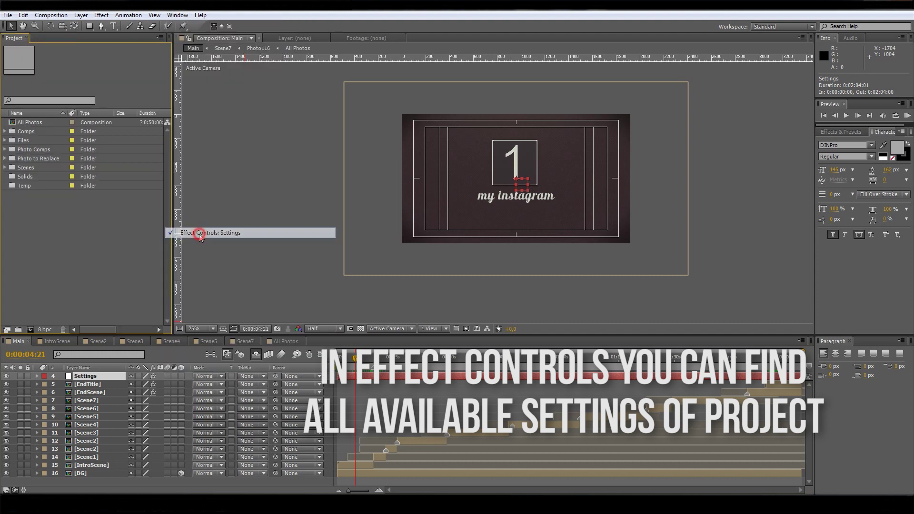
left_click(177, 15)
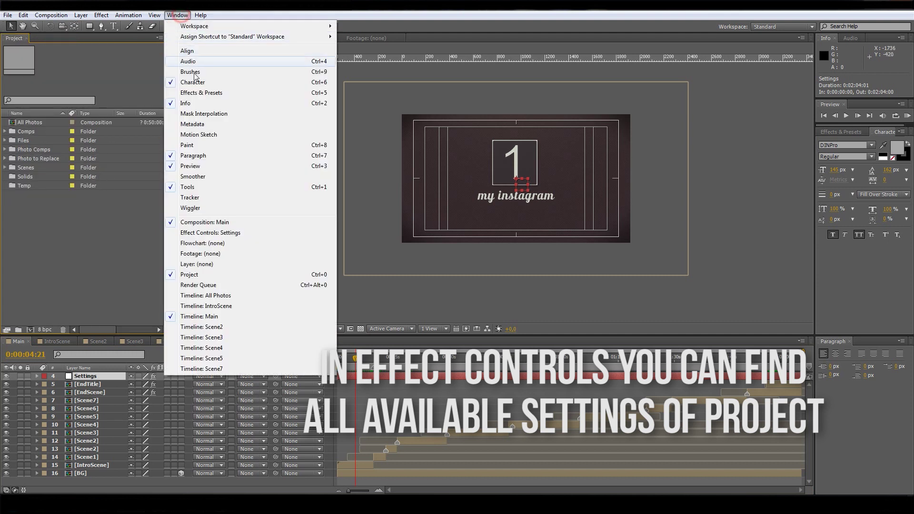
left_click(210, 233)
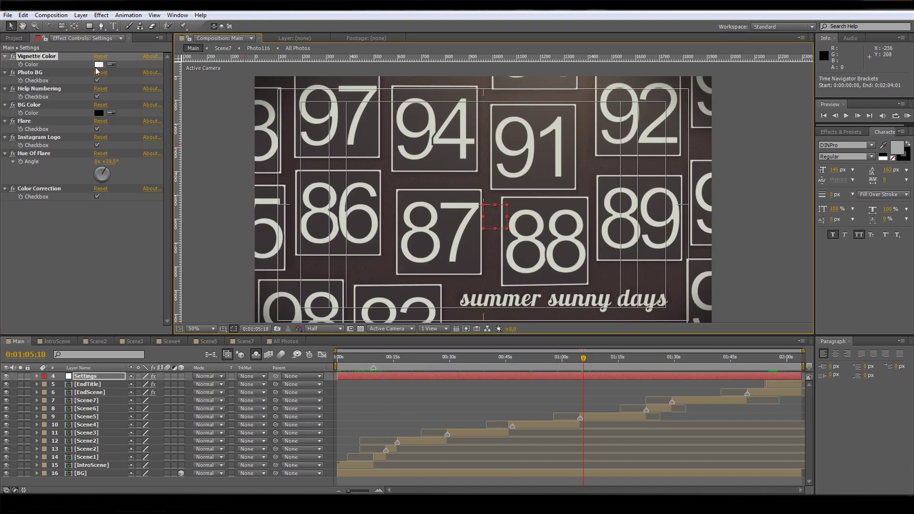
left_click(99, 65)
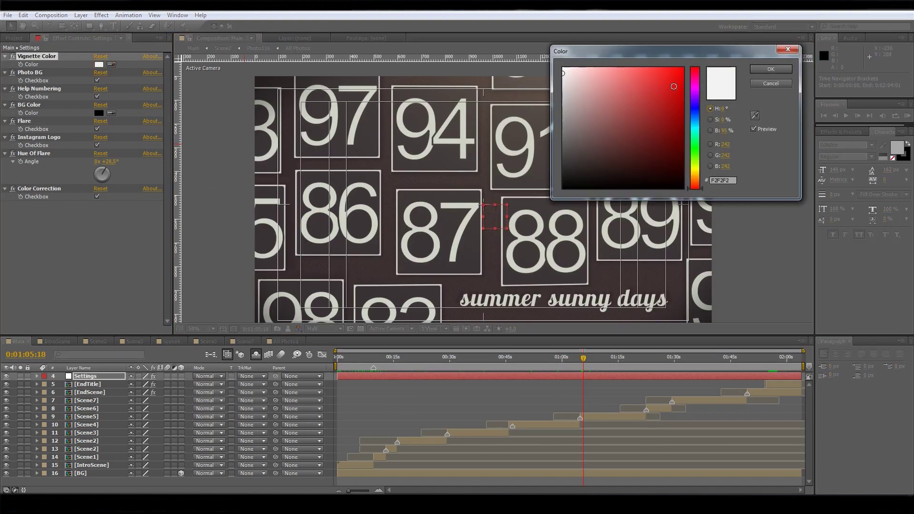
- Try light blue and purple-blue shades for the Vignette Color
left_click_drag(639, 54, 598, 130)
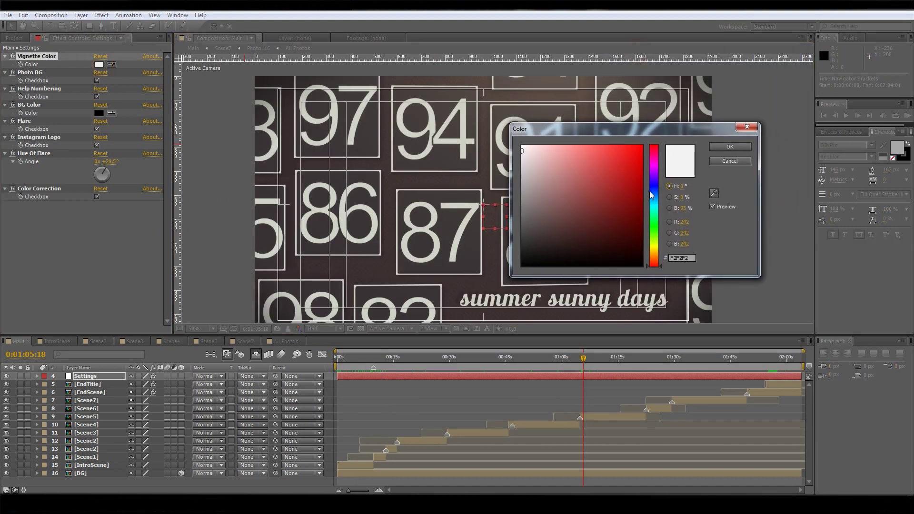
left_click_drag(651, 195, 655, 201)
left_click(578, 177)
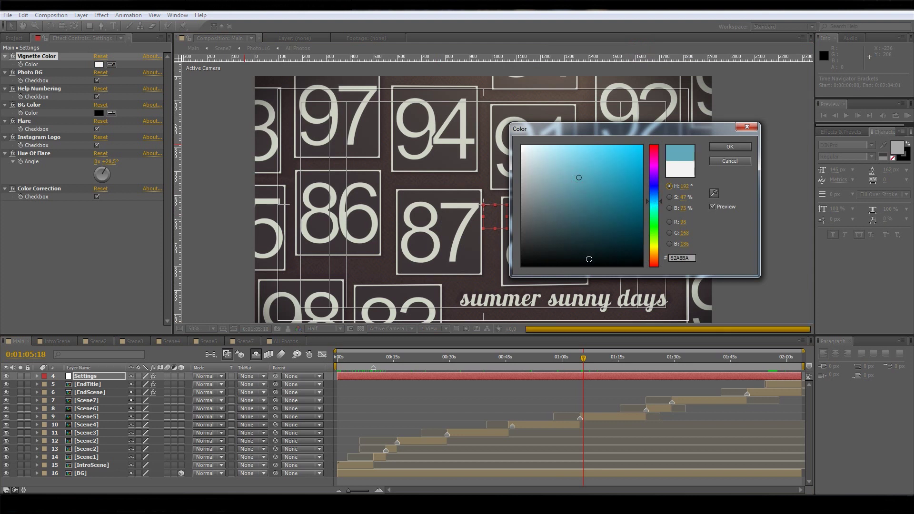
left_click(652, 185)
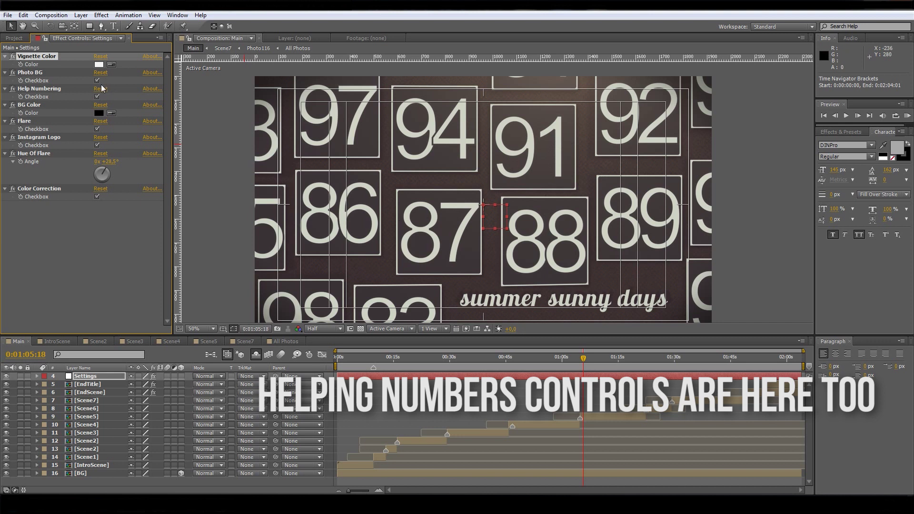
- Uncheck Help Numbering, preview a later scene, and open the BG Color picker
left_click(97, 98)
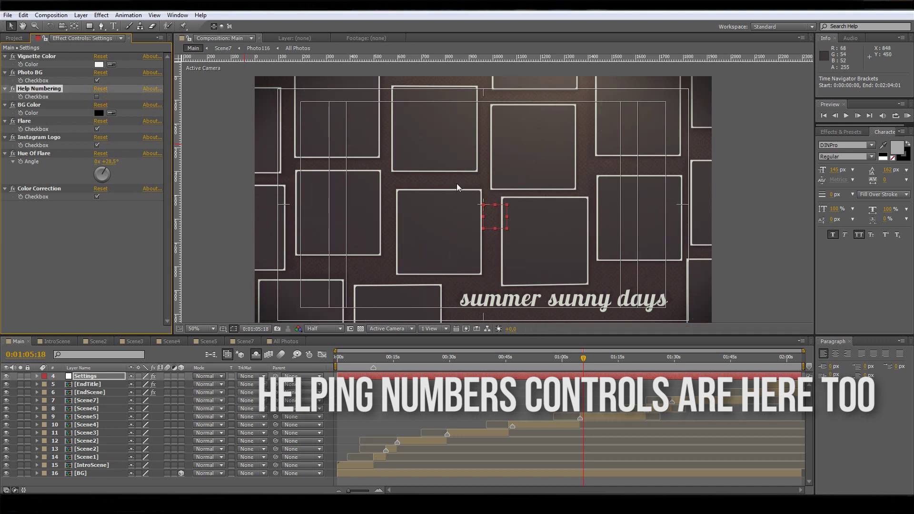
left_click(482, 361)
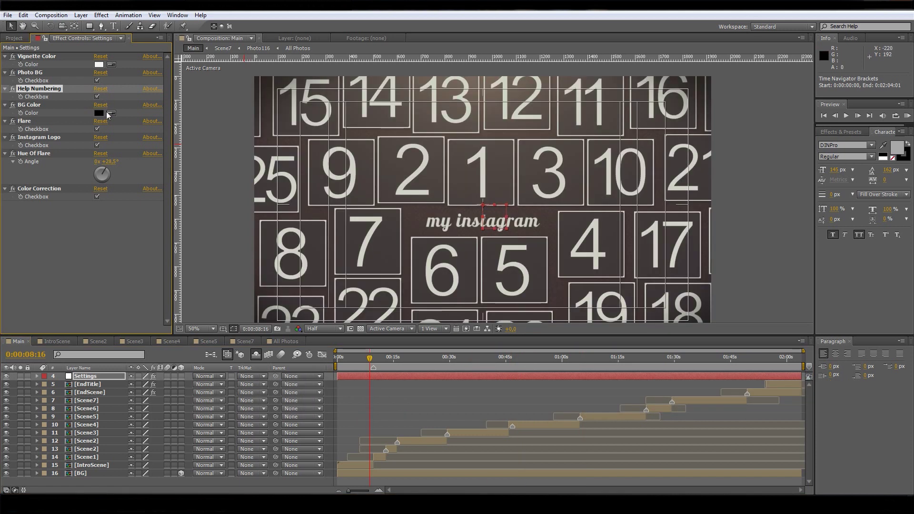
left_click(99, 113)
- Preview blue and red backgrounds, then cancel so BG Color stays black
left_click_drag(654, 209, 653, 192)
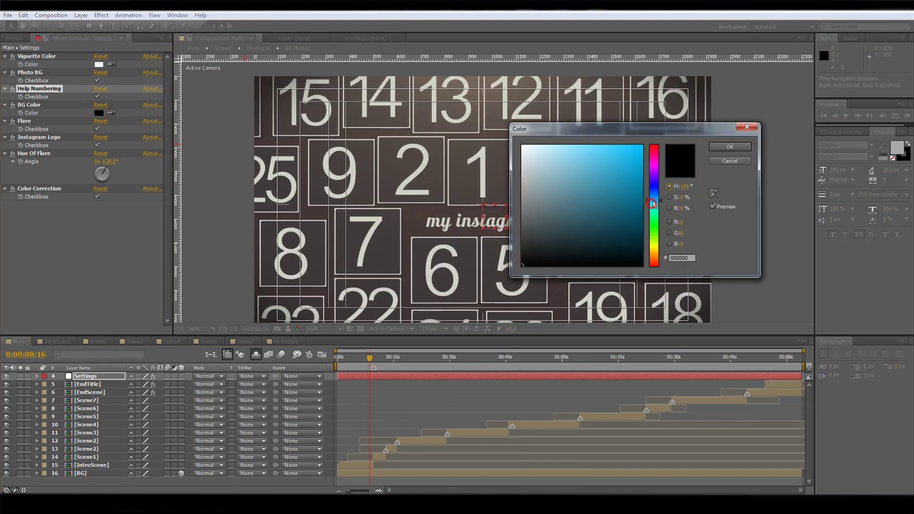
left_click(549, 190)
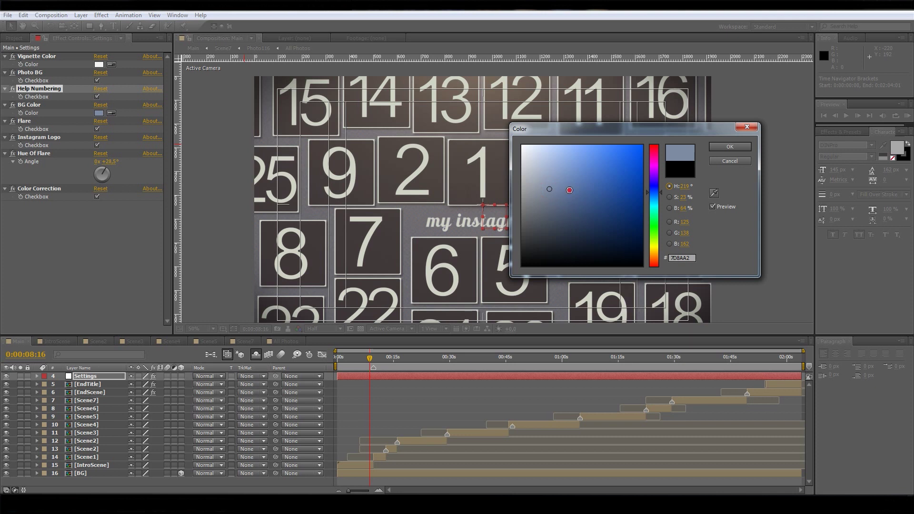
mouse_move(551, 192)
left_mouse_down()
mouse_move(581, 221)
mouse_move(591, 202)
left_mouse_up()
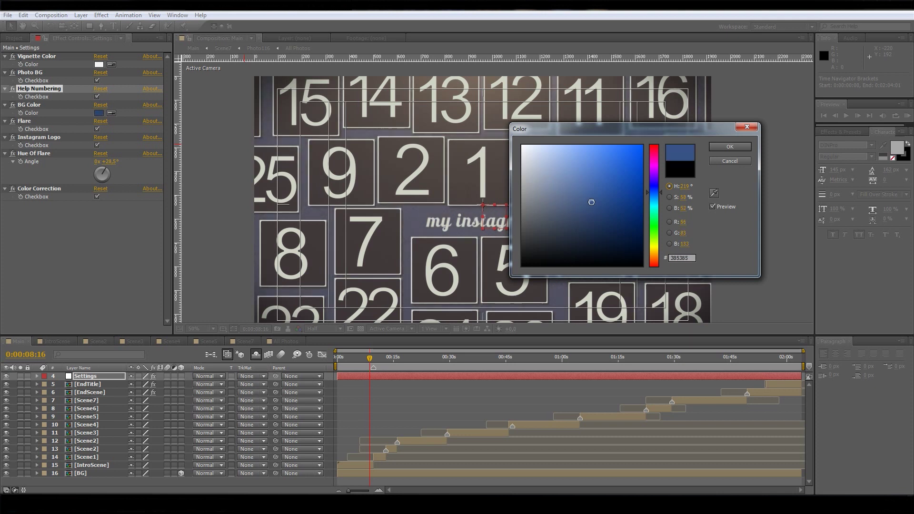
left_click_drag(586, 135, 711, 109)
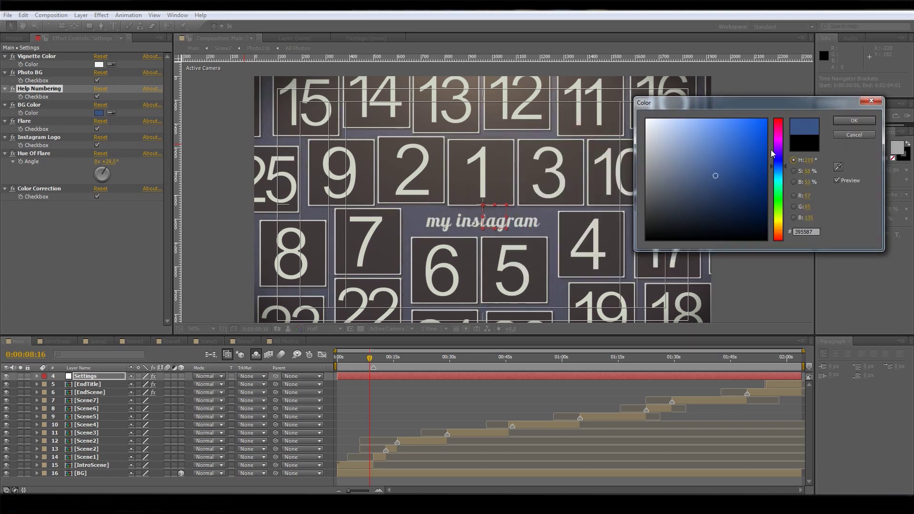
left_click_drag(778, 149, 787, 119)
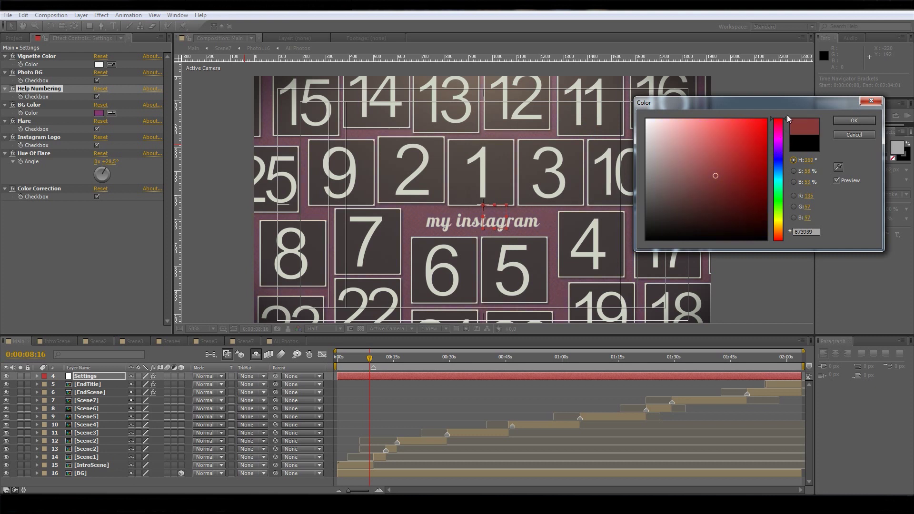
key("Escape")
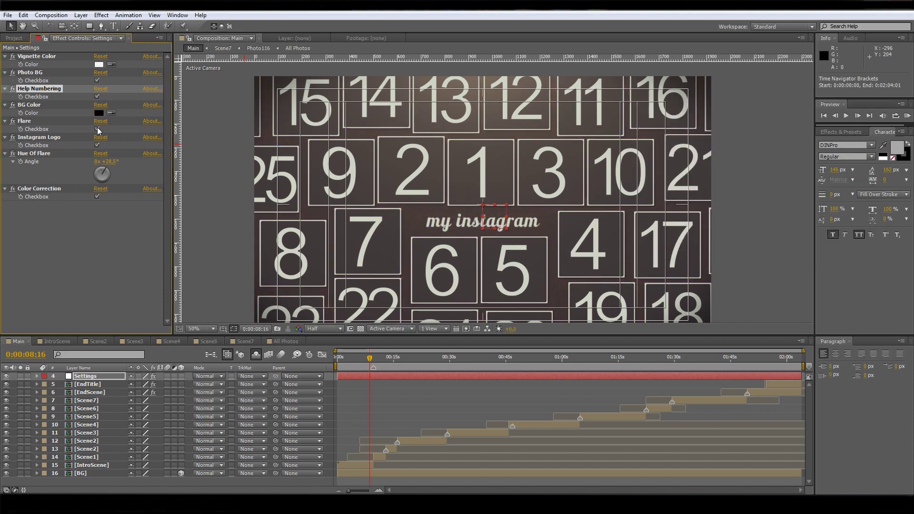
- Uncheck Flare and Instagram Logo, and set Hue Of Flare Angle to +56.5°
left_click(98, 129)
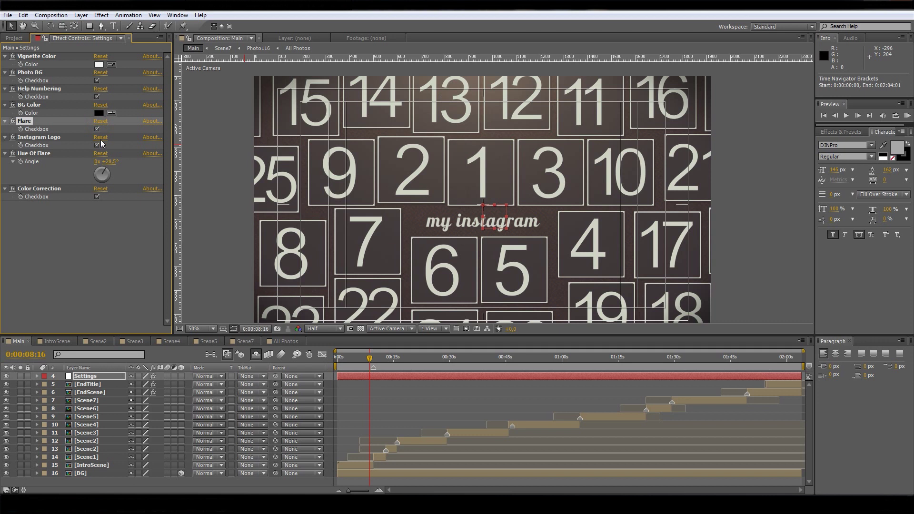
key("End")
left_click(97, 146)
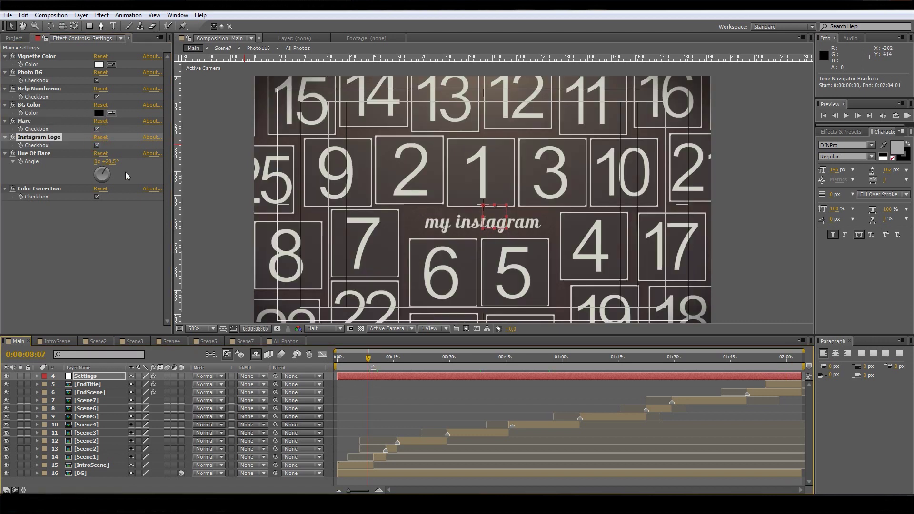
left_click_drag(108, 161, 192, 173)
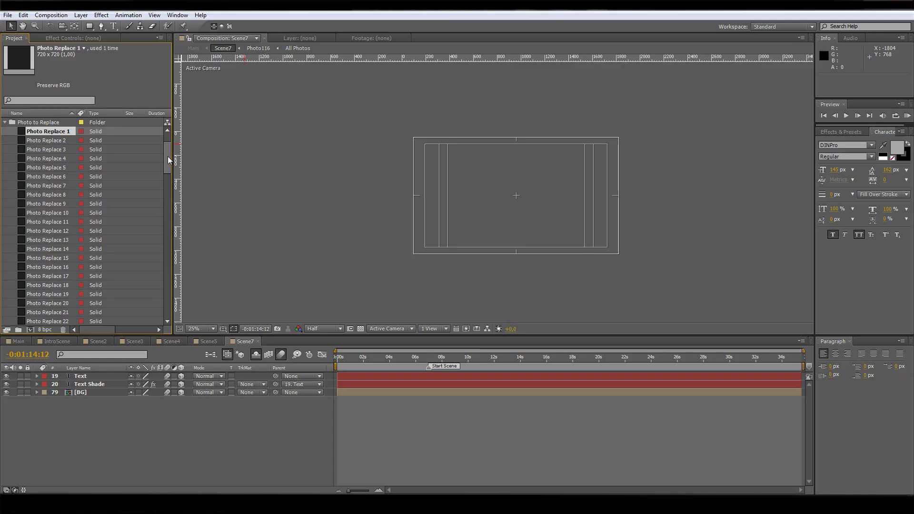
left_click(167, 156)
- Replace the Photo Replace 1 footage with Logo.png, then collapse the Photo to Replace folder
left_click(37, 180)
left_click(41, 193)
right_click(46, 169)
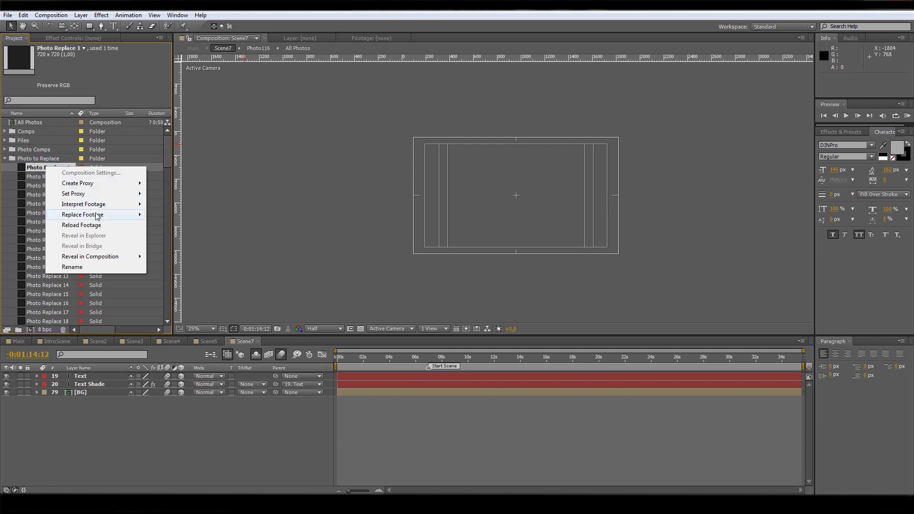
mouse_move(95, 214)
left_click(197, 211)
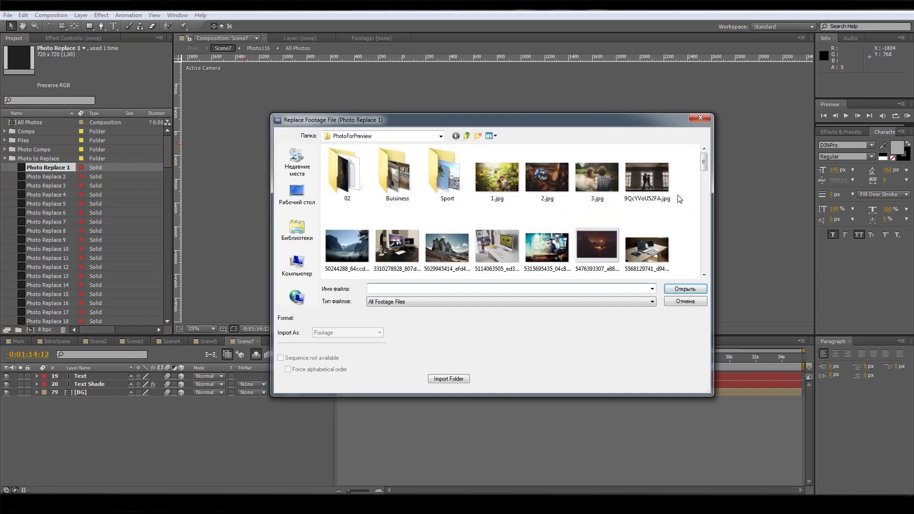
mouse_move(702, 161)
left_mouse_down()
mouse_move(699, 268)
mouse_move(700, 245)
left_mouse_up()
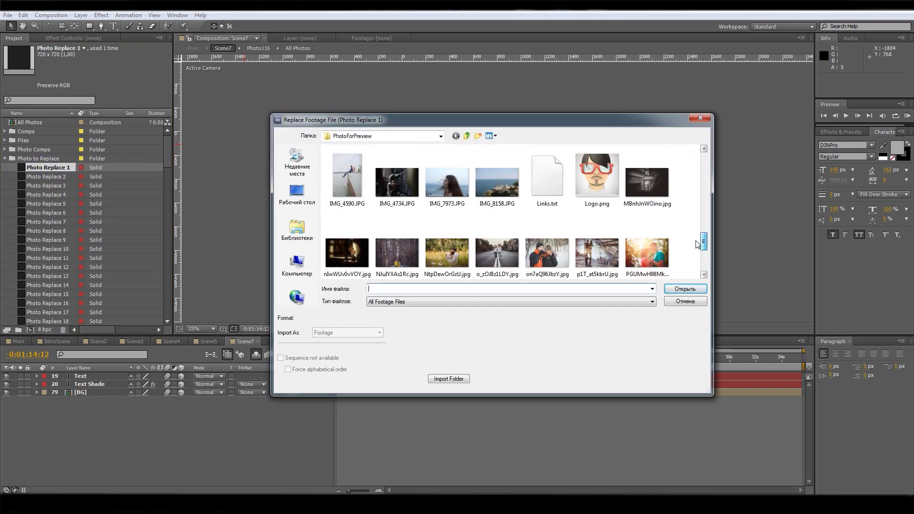
left_click(596, 191)
left_click(685, 289)
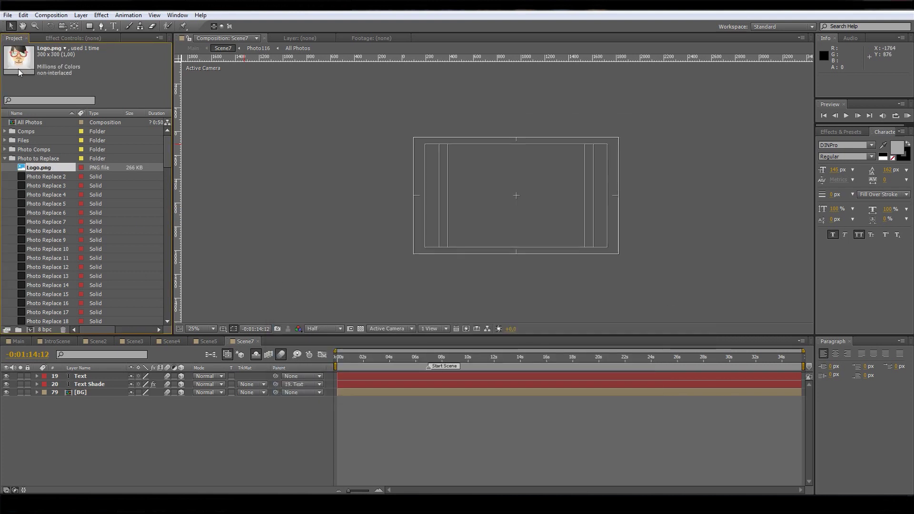
left_click(5, 158)
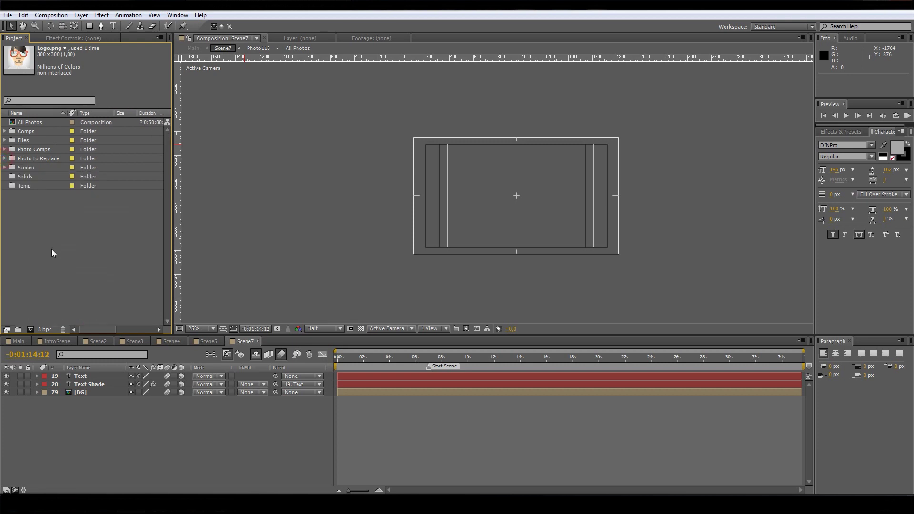
- Switch to Main and scrub to the 'my instagram' intro to check the logo
left_click(17, 341)
left_click(346, 357)
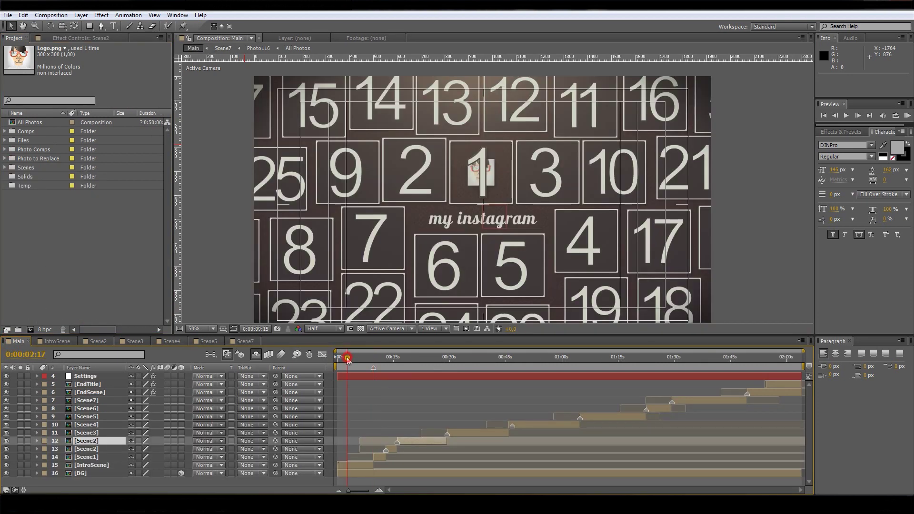
left_click_drag(347, 360, 355, 361)
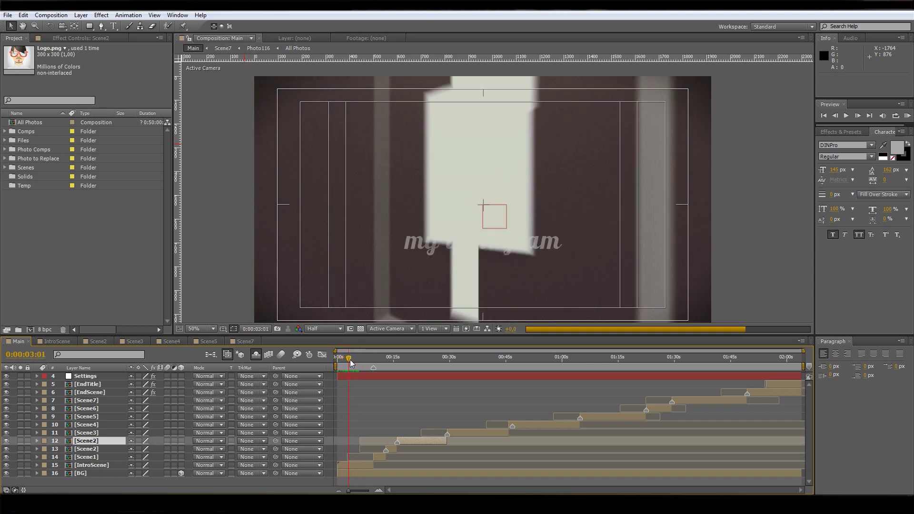
- Expand Photo Comps > Intro Scene and select the Photo1 composition
left_click(5, 150)
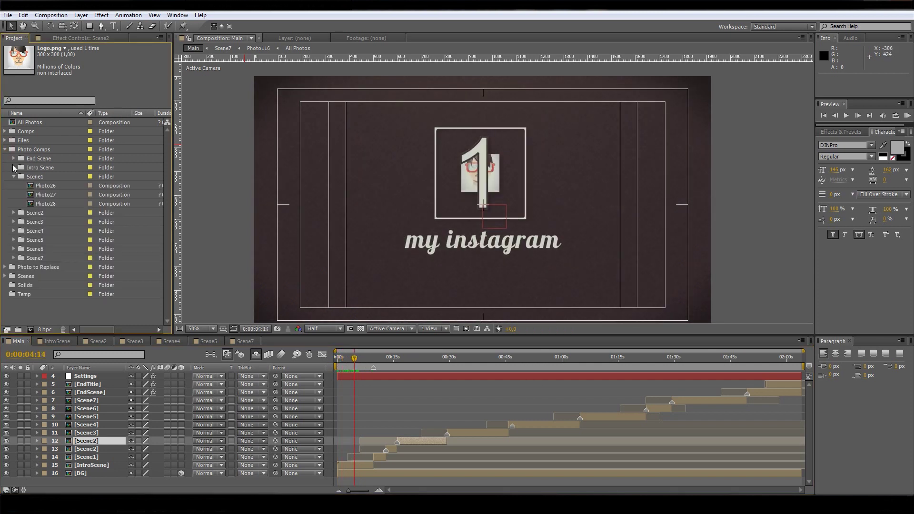
left_click(14, 168)
left_click(356, 465)
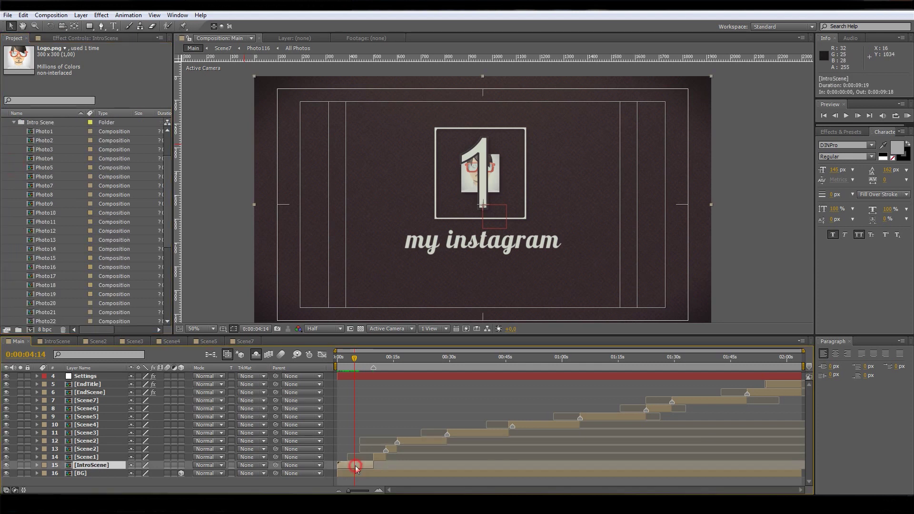
left_click(44, 132)
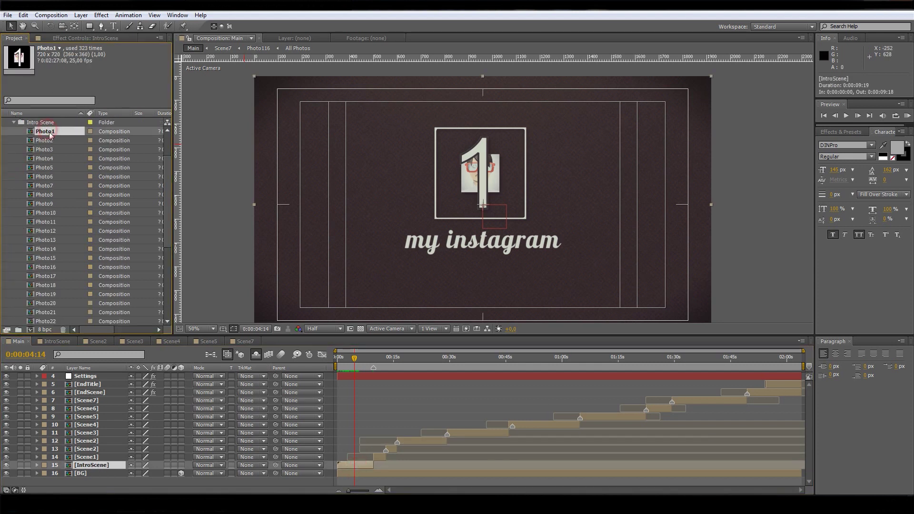
- In Photo1, scale the Logo.png layer to about 238.7% so it fills the square frame
double_click(49, 135)
left_click(379, 357)
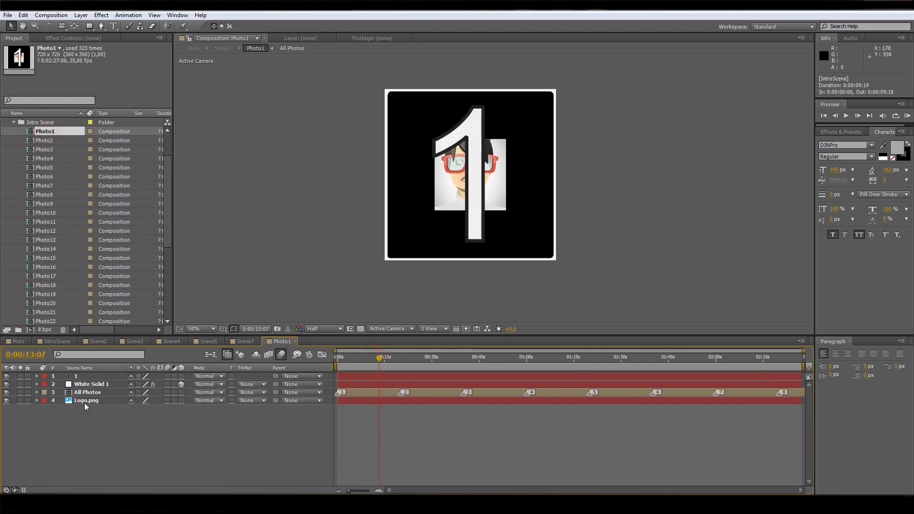
left_click(84, 401)
key("s")
mouse_move(160, 408)
left_mouse_down()
mouse_move(480, 413)
mouse_move(438, 444)
left_mouse_up()
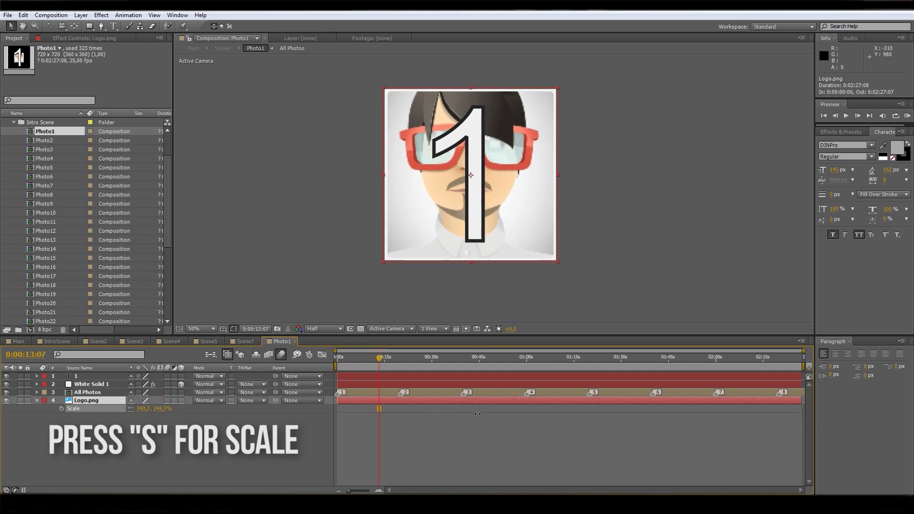
left_click(408, 452)
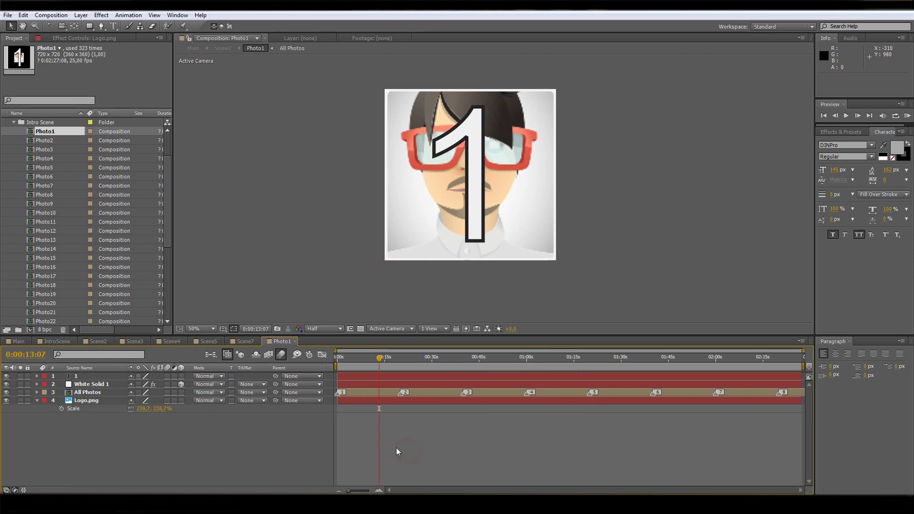
left_click(18, 341)
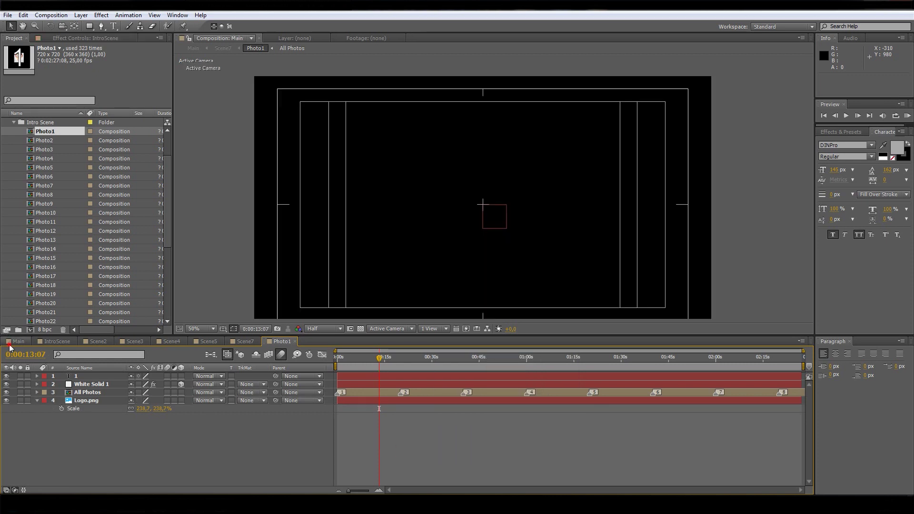
- Rewind the Main timeline near the start and select the Photo2 composition
left_click_drag(339, 357, 354, 361)
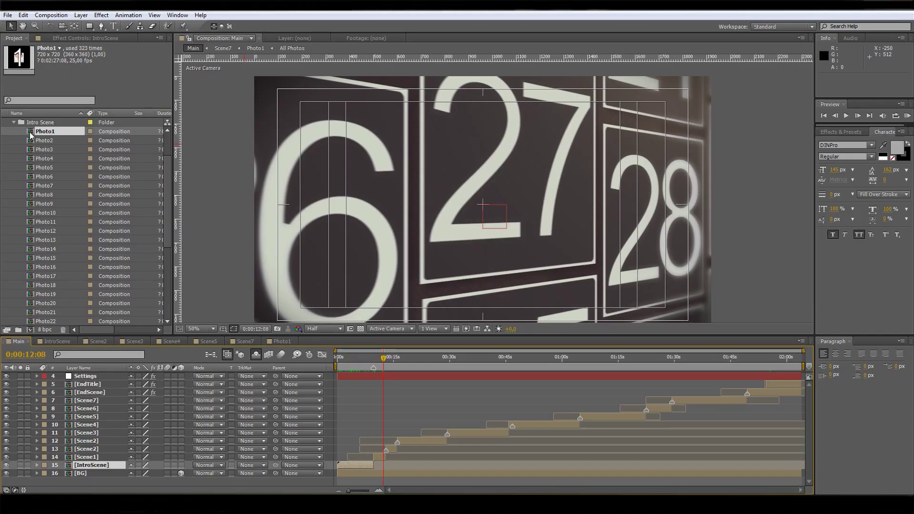
left_click(42, 141)
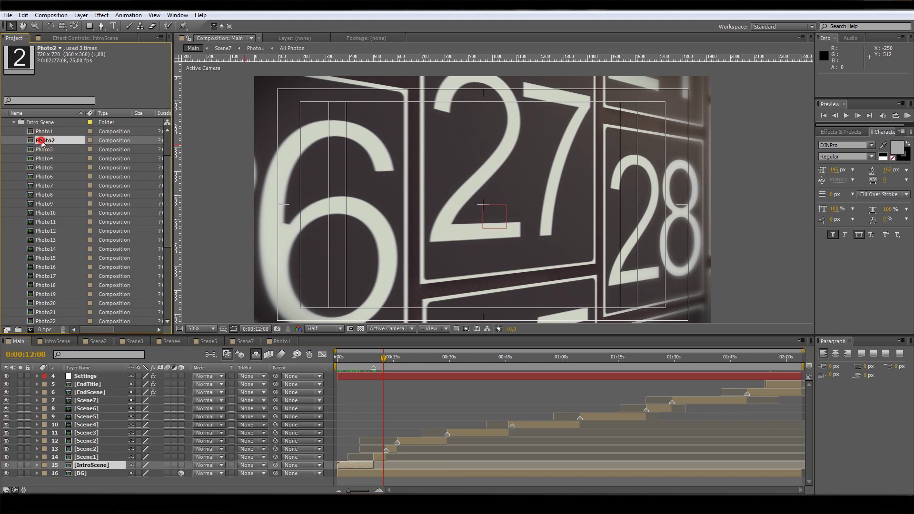
- Open Photo2 at about 17 seconds, collapse the project folders, and bring up PhotoForPreview
double_click(42, 141)
left_click_drag(338, 357, 392, 357)
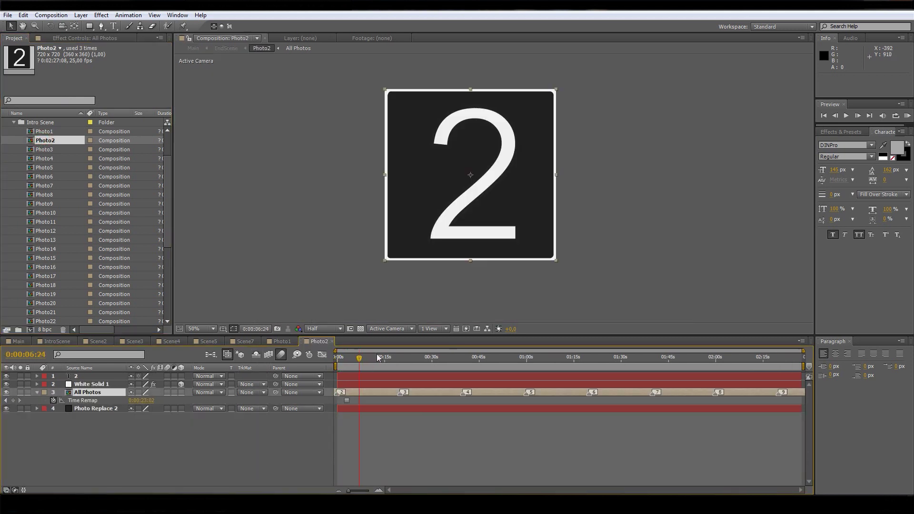
left_click(410, 435)
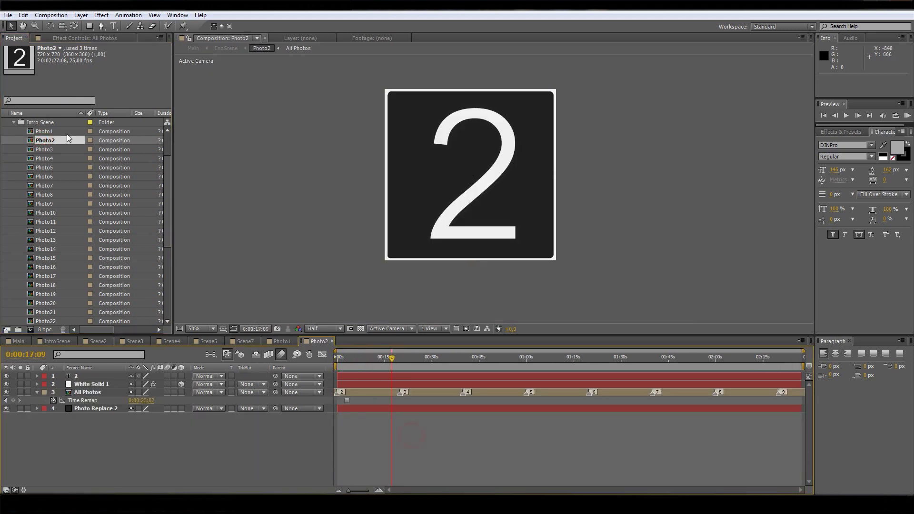
left_click(13, 121)
left_click(8, 150)
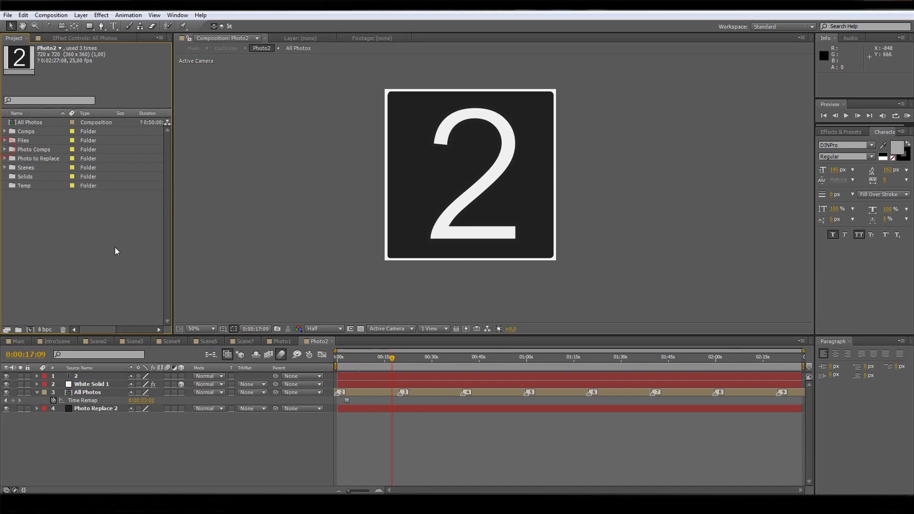
left_click(159, 505)
left_click(108, 455)
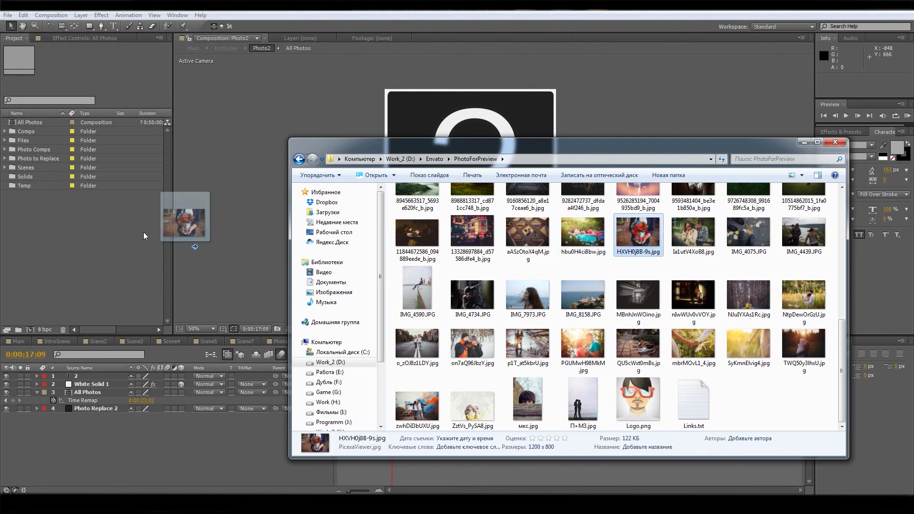
- Import HXVH0j8B-9s.jpg into Photo2, position and scale it to about 100%, then check Main's intro
left_click_drag(641, 236, 95, 232)
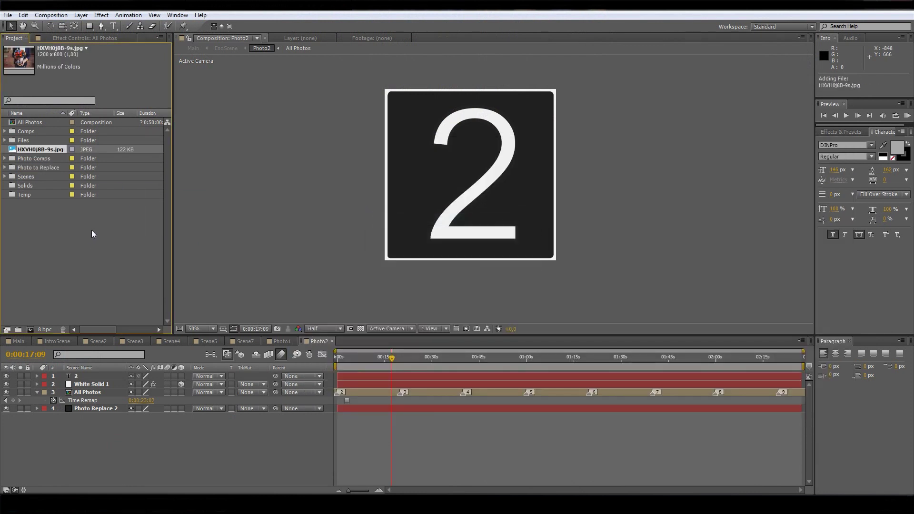
mouse_move(41, 149)
left_mouse_down()
mouse_move(105, 410)
mouse_move(99, 391)
left_mouse_up()
left_click_drag(598, 171, 593, 175)
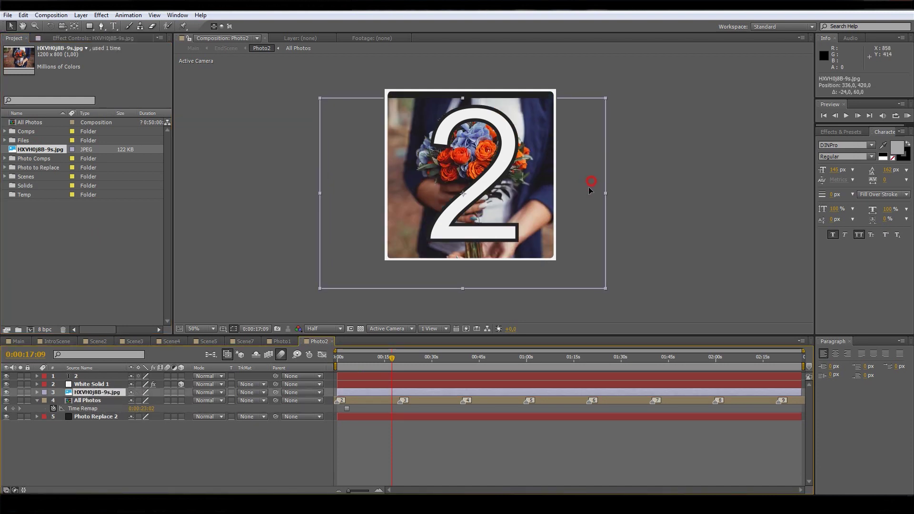
key("s")
mouse_move(155, 400)
left_mouse_down()
mouse_move(92, 398)
mouse_move(155, 398)
left_mouse_up()
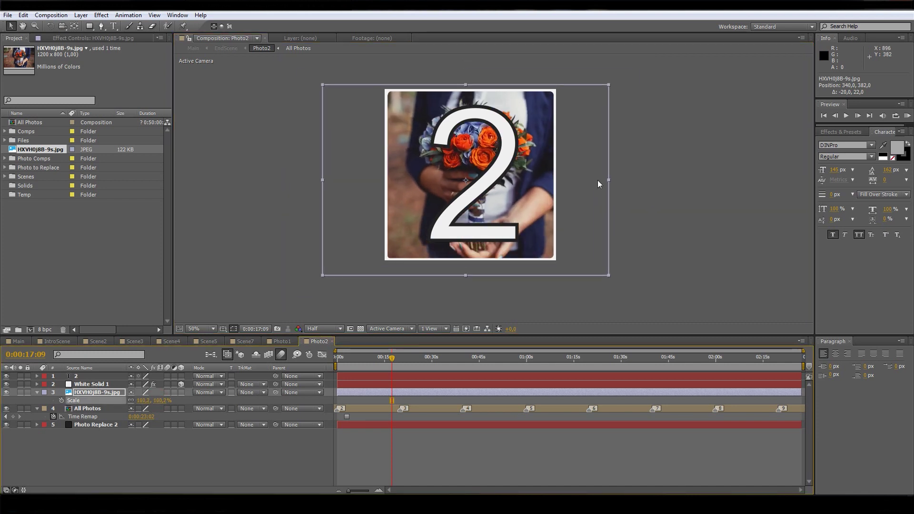
left_click_drag(597, 184, 588, 192)
key("shift+period")
left_click_drag(340, 358, 365, 361)
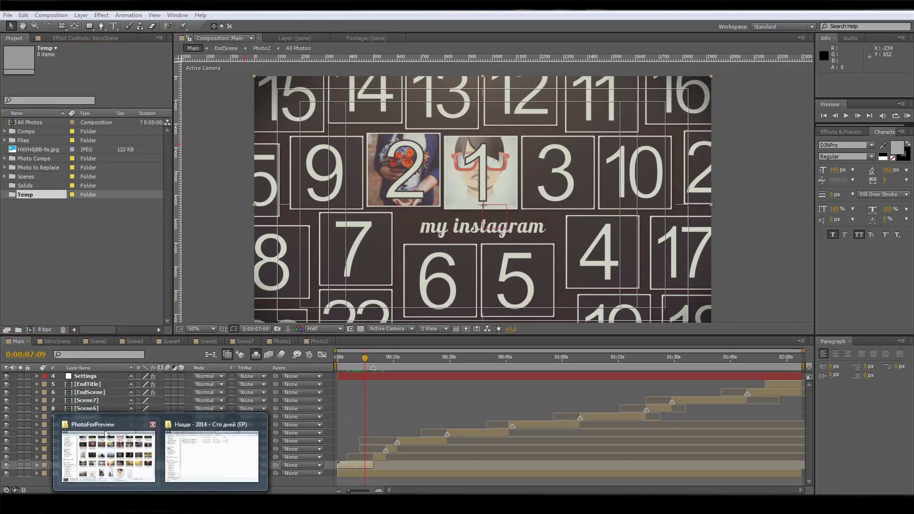
- Select the 73 files from 1.jpg to Logo.png and import them into the Temp folder
left_click(110, 447)
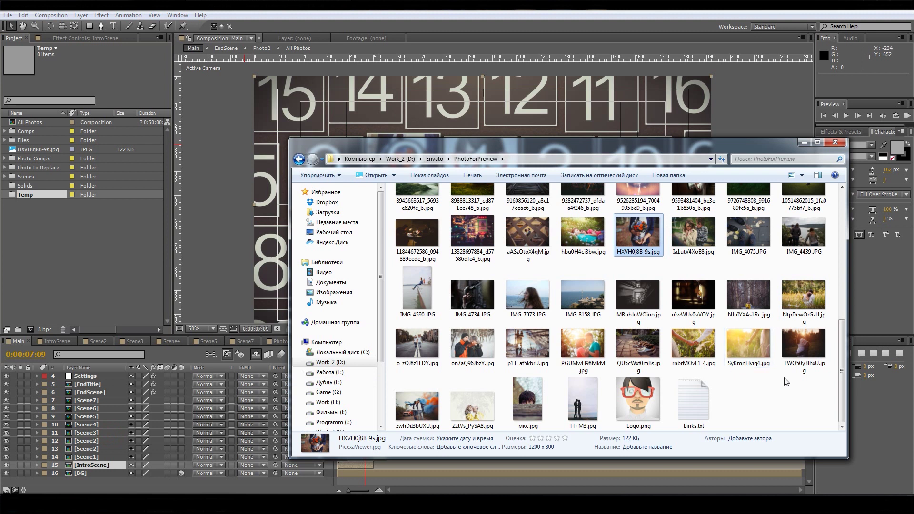
scroll(593, 218, "up", 10)
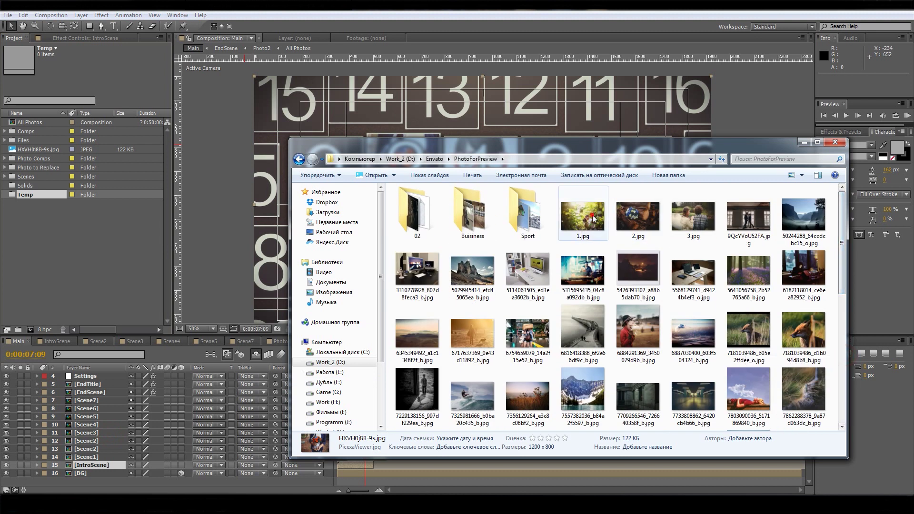
left_click(593, 219)
scroll(594, 219, "down", 10)
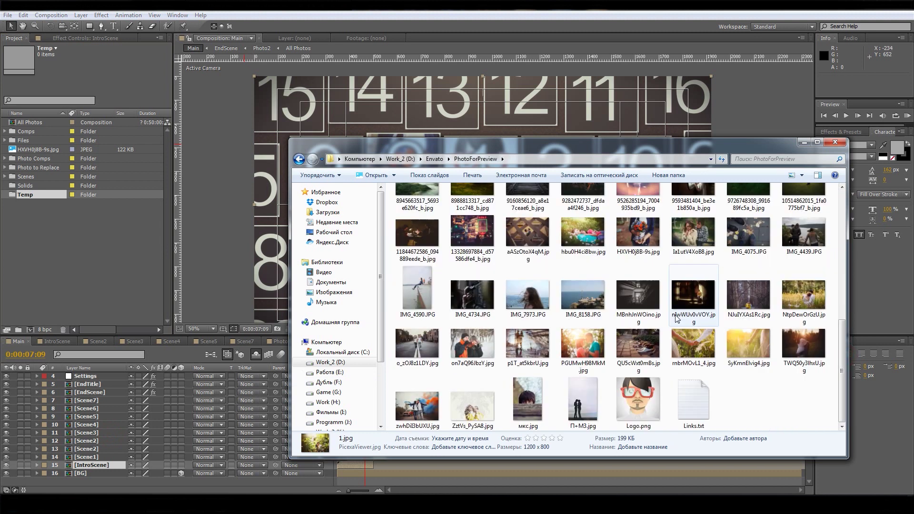
left_click(638, 405, "shift")
scroll(606, 394, "up", 10)
left_click_drag(571, 195, 26, 190)
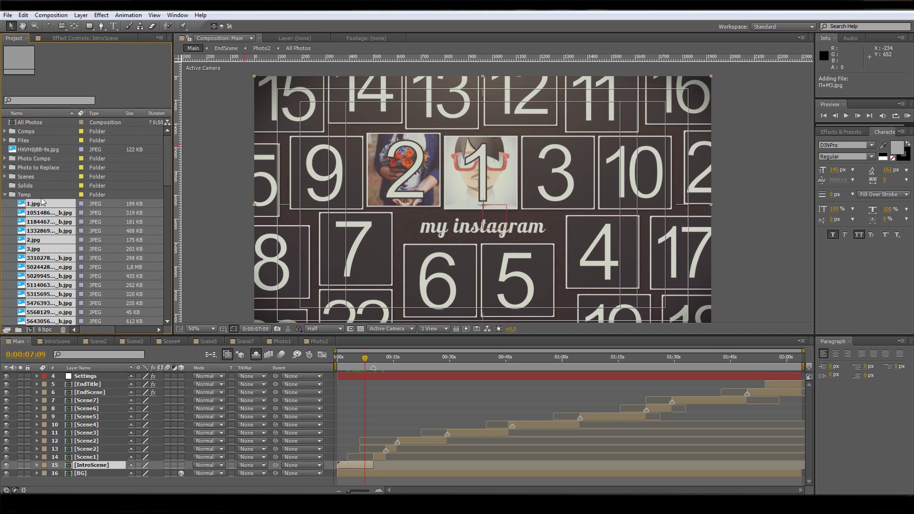
- Clear the imported JPEG selection and open the All Photos composition from the Project panel
scroll(48, 214, "down", 4)
scroll(62, 238, "down", 5)
scroll(76, 257, "down", 5)
scroll(84, 265, "down", 5)
scroll(87, 263, "up", 6)
scroll(85, 249, "up", 6)
scroll(83, 247, "up", 7)
left_click(8, 208)
left_click(31, 123)
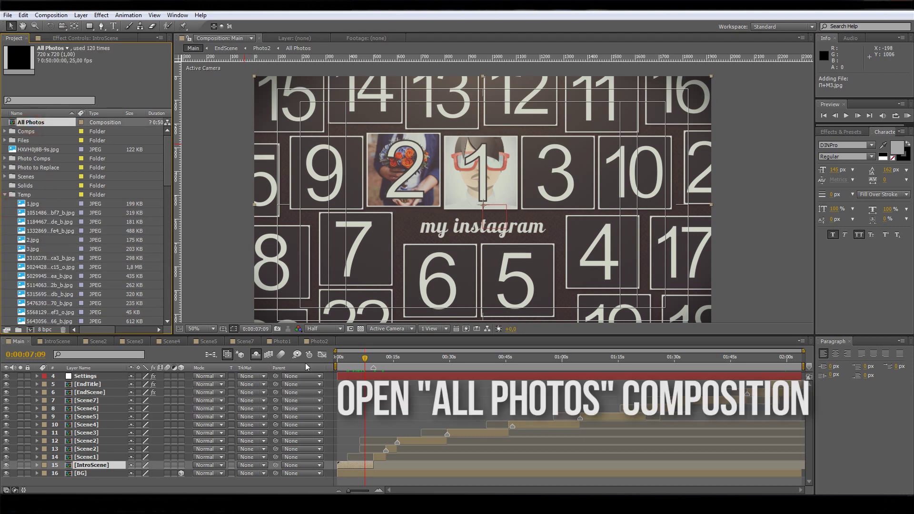
left_click(26, 123)
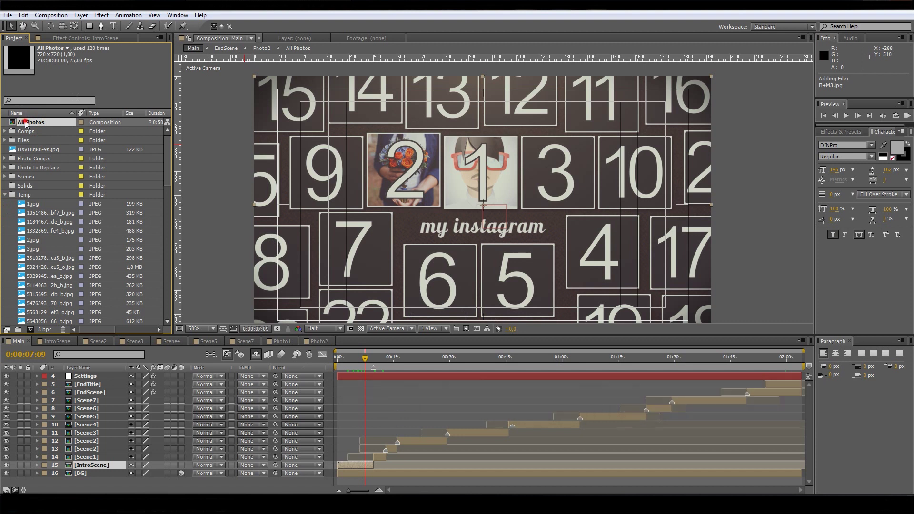
double_click(26, 124)
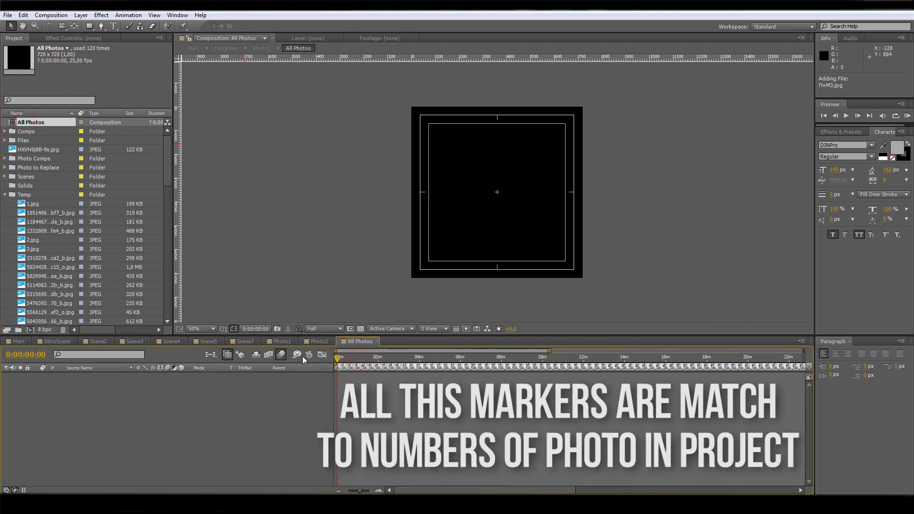
- Add 1.jpg through the last Temp JPEG as stacked layers in the All Photos timeline
key("=")
key("=")
key("=")
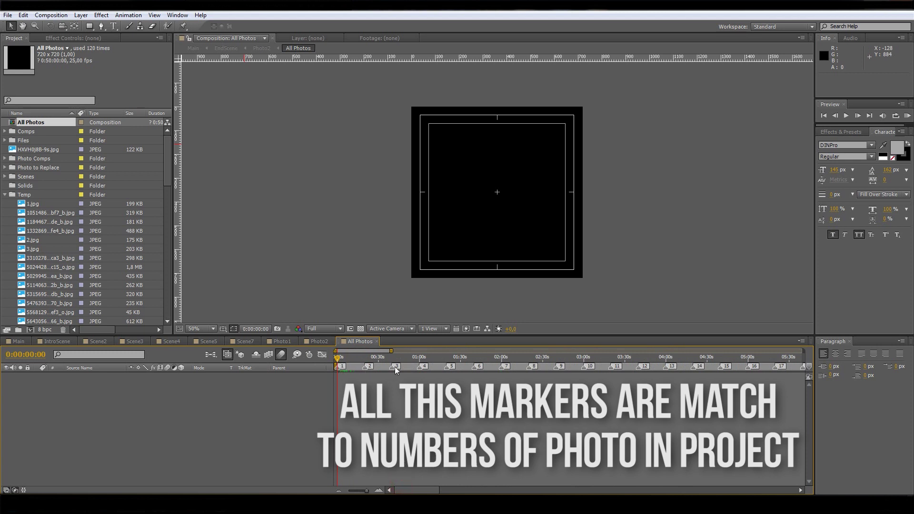
mouse_move(422, 482)
left_mouse_down()
mouse_move(747, 477)
mouse_move(414, 481)
left_mouse_up()
left_click(33, 204)
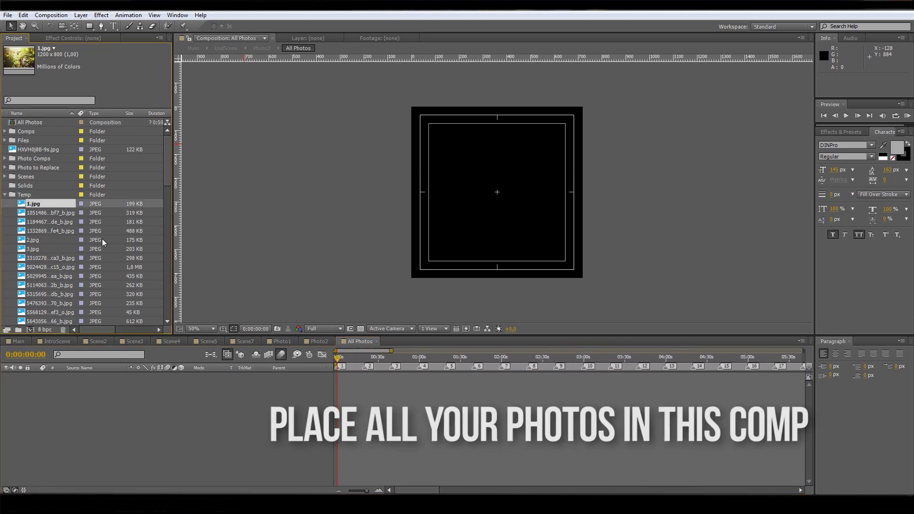
scroll(42, 202, "down", 5)
mouse_move(170, 216)
left_mouse_down()
mouse_move(168, 306)
mouse_move(169, 153)
left_mouse_up()
left_click(73, 320, "shift")
left_click_drag(27, 198, 187, 438)
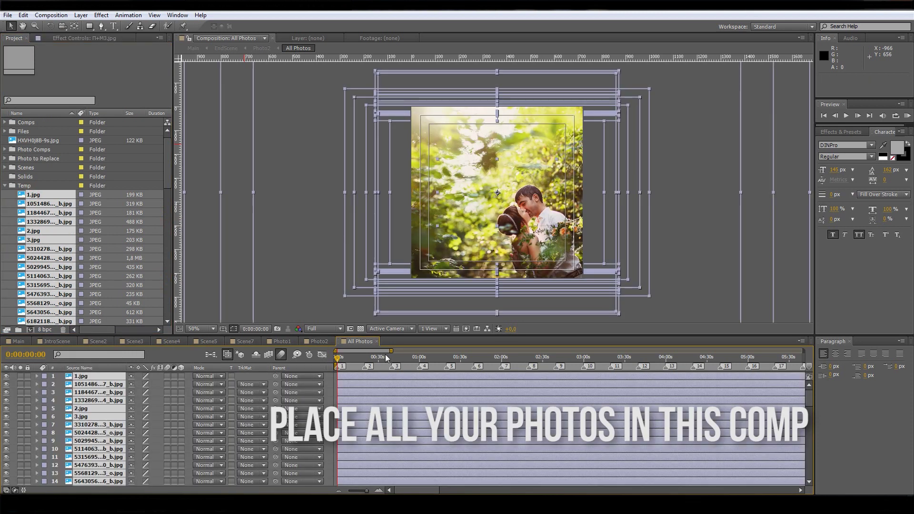
left_click_drag(355, 357, 366, 360)
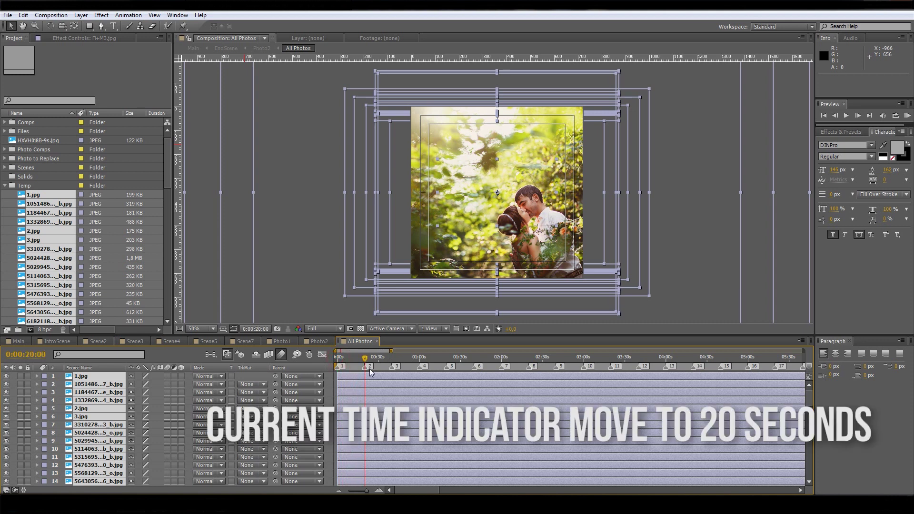
- Enter 20 seconds in the current-time display so the playhead sits at 0:00:20:00
scroll(366, 369, "up", 5)
left_click(398, 490)
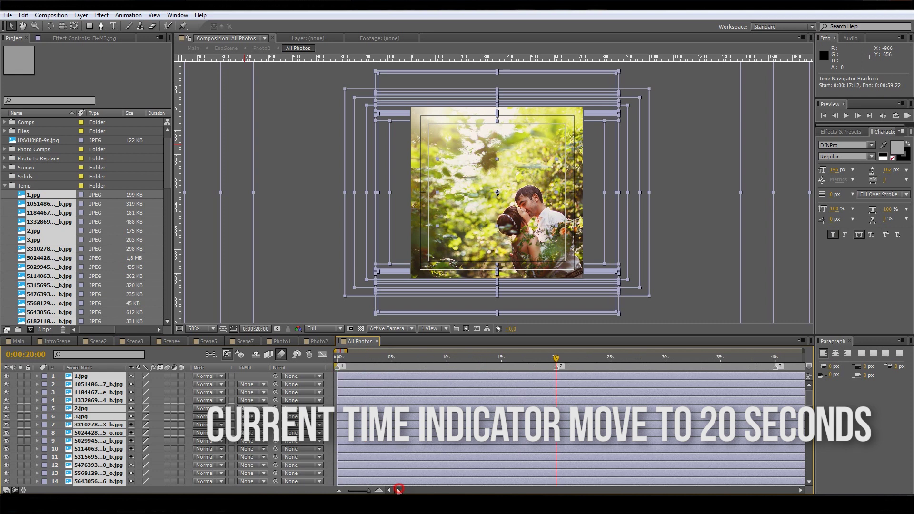
left_click(545, 357)
left_click(44, 354)
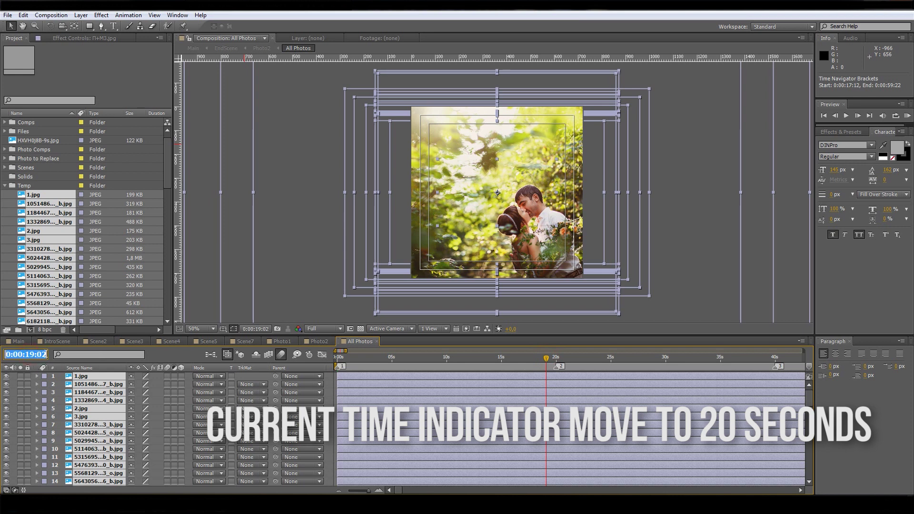
left_click_drag(26, 354, 42, 354)
type("20")
key("Return")
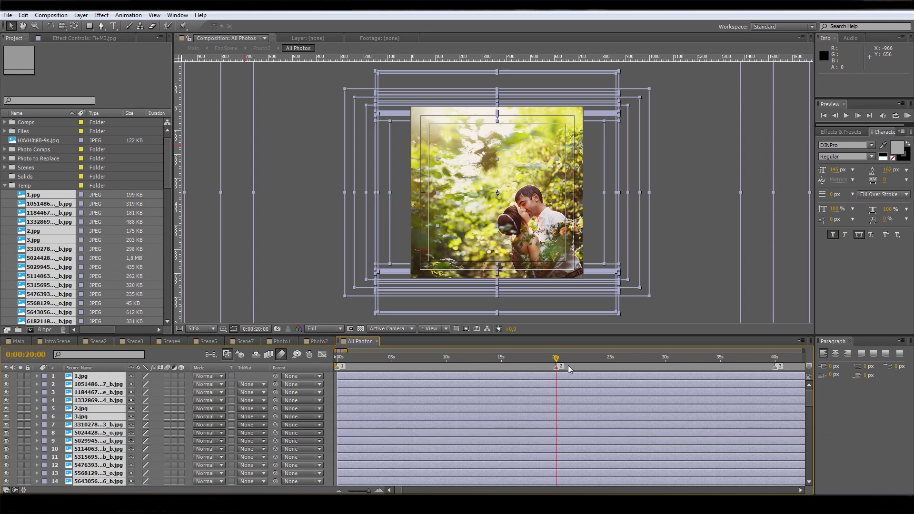
- Select all photo layers and trim their out points to 0:00:20:00 with Alt+], then deselect
left_click(331, 399)
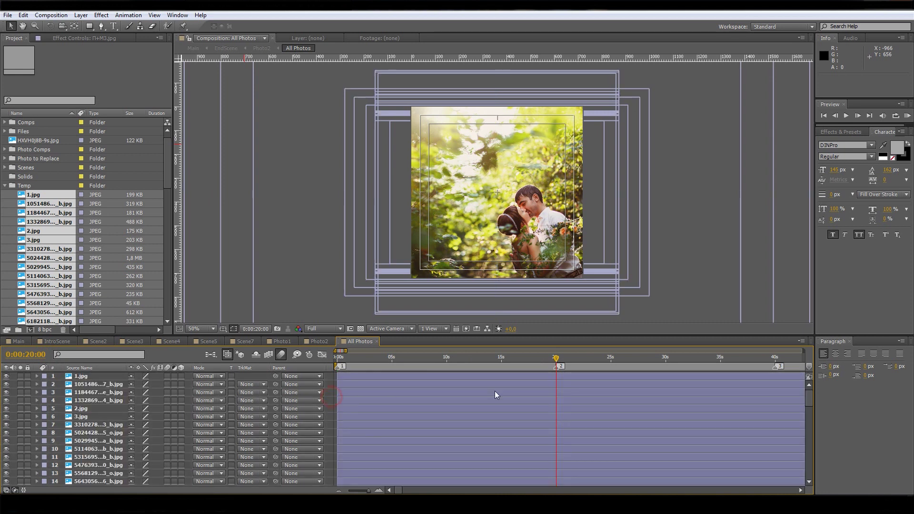
left_click(527, 376)
key("ctrl+a")
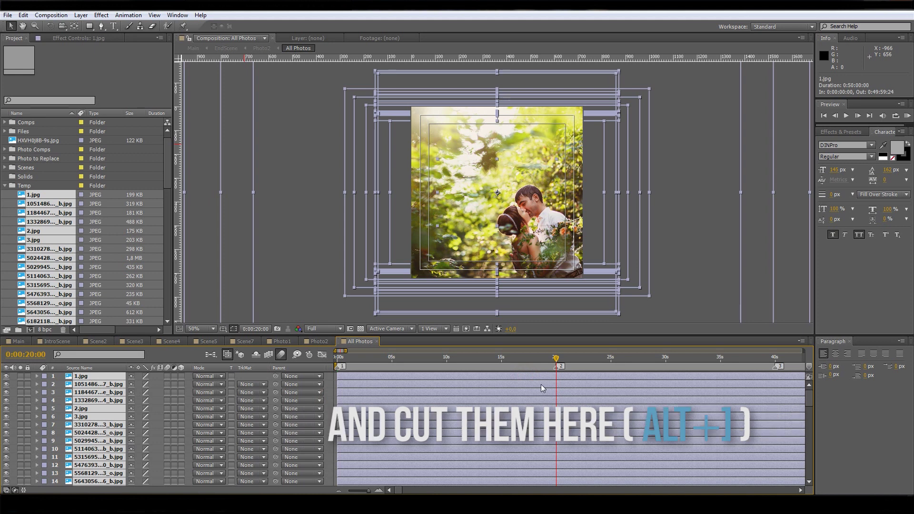
key("alt+bracketright")
left_click(566, 384)
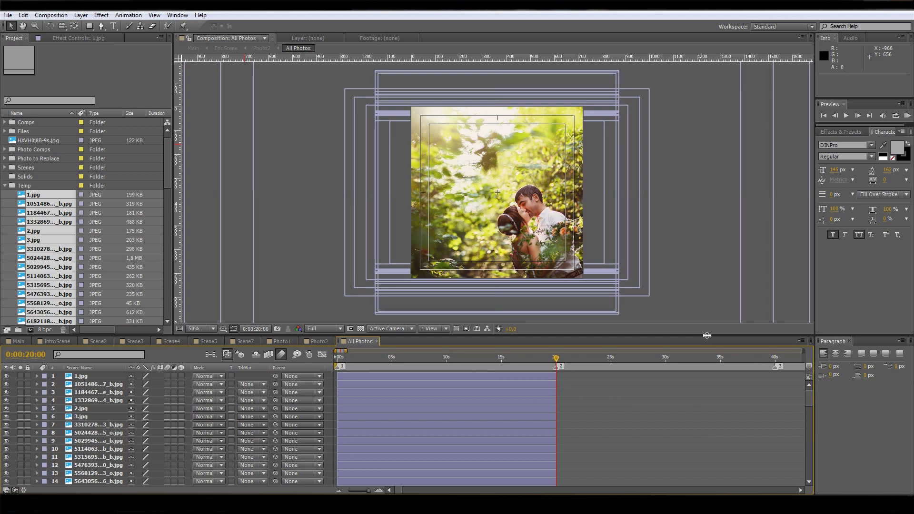
left_click_drag(707, 335, 706, 250)
left_click_drag(809, 328, 808, 440)
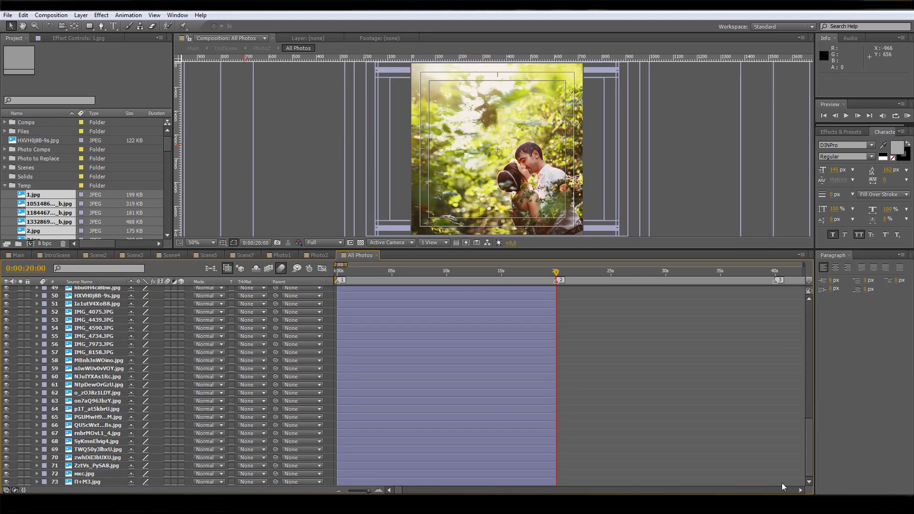
left_click_drag(809, 459, 809, 426)
- Run Keyframe Assistant > Sequence Layers on all layers so the photos play end to end
left_click_drag(807, 342, 767, 293)
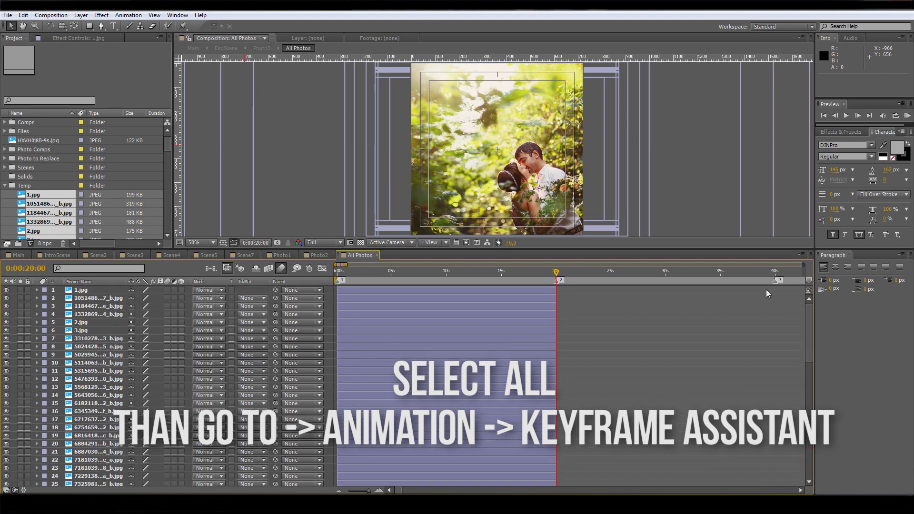
left_click(100, 291)
key("ctrl+a")
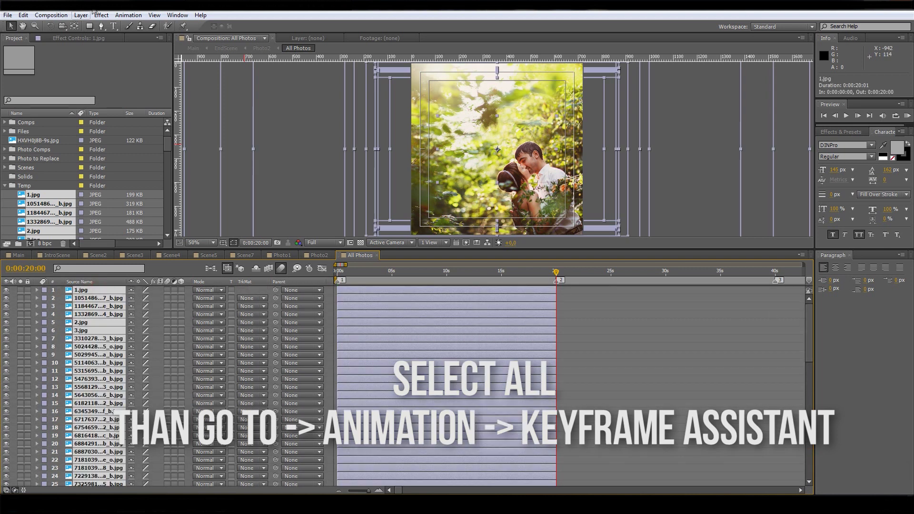
left_click(140, 16)
mouse_move(162, 114)
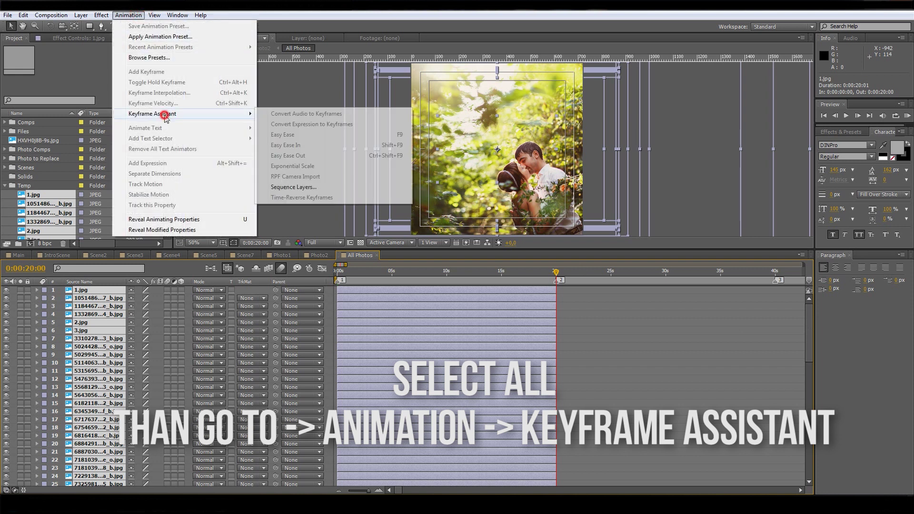
left_click(293, 187)
left_click(469, 279)
key("Home")
left_click(402, 330)
left_click_drag(339, 271, 740, 278)
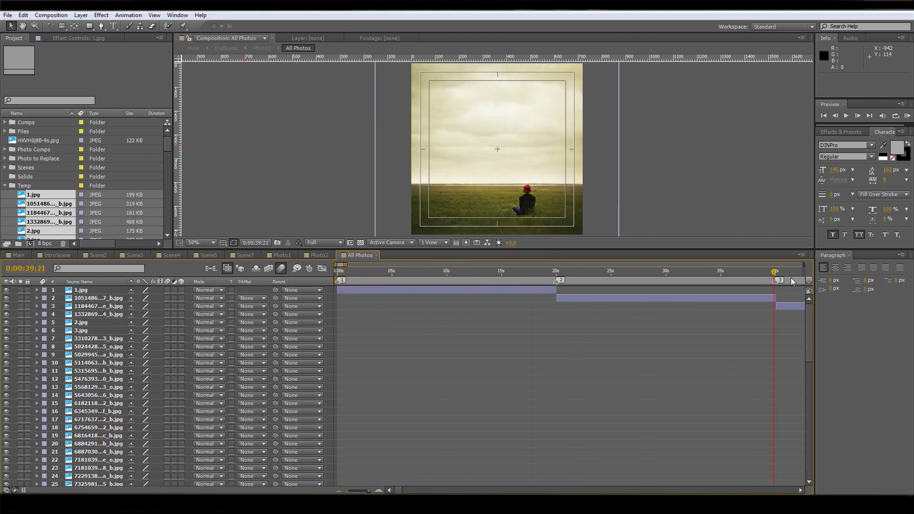
- Zoom out to view the whole sequence and select the surfing photo's layer 25
key("minus")
key("minus")
key("minus")
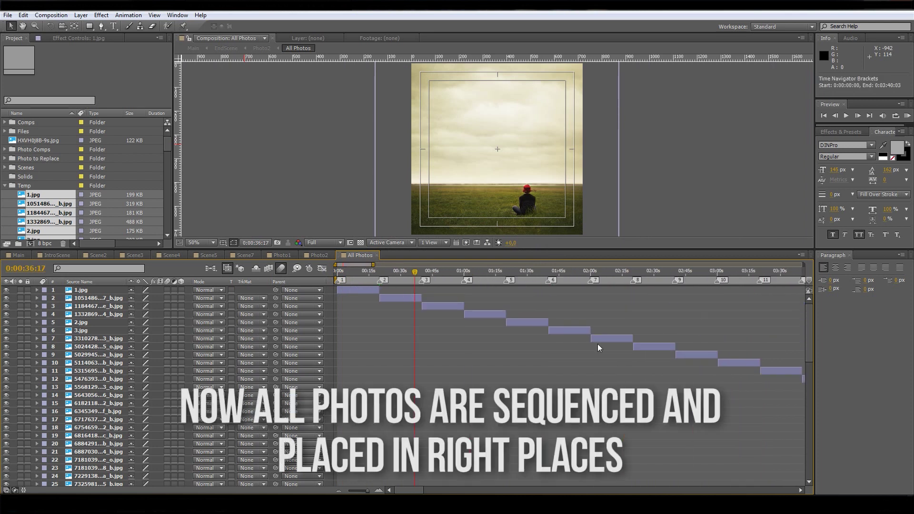
key("minus")
key("minus")
mouse_move(359, 272)
left_mouse_down()
mouse_move(502, 287)
mouse_move(364, 275)
left_mouse_up()
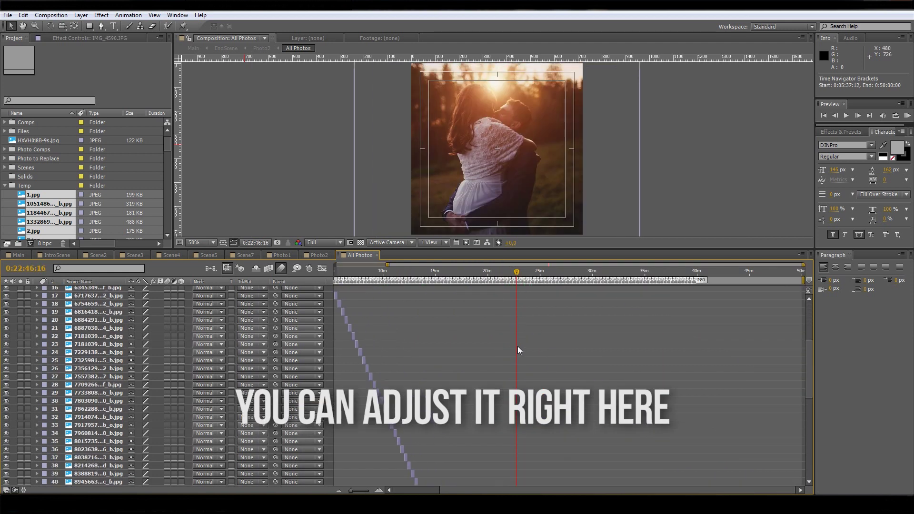
scroll(517, 350, "up", 5)
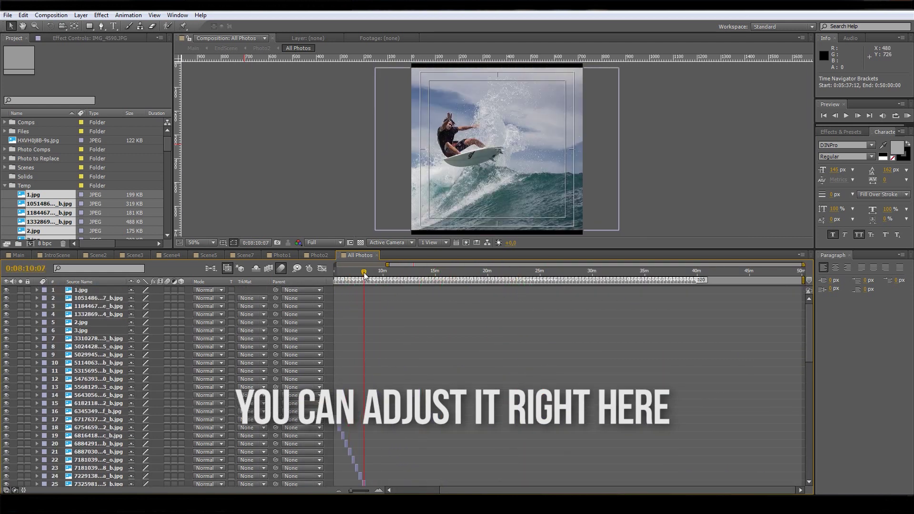
scroll(495, 361, "left", 3)
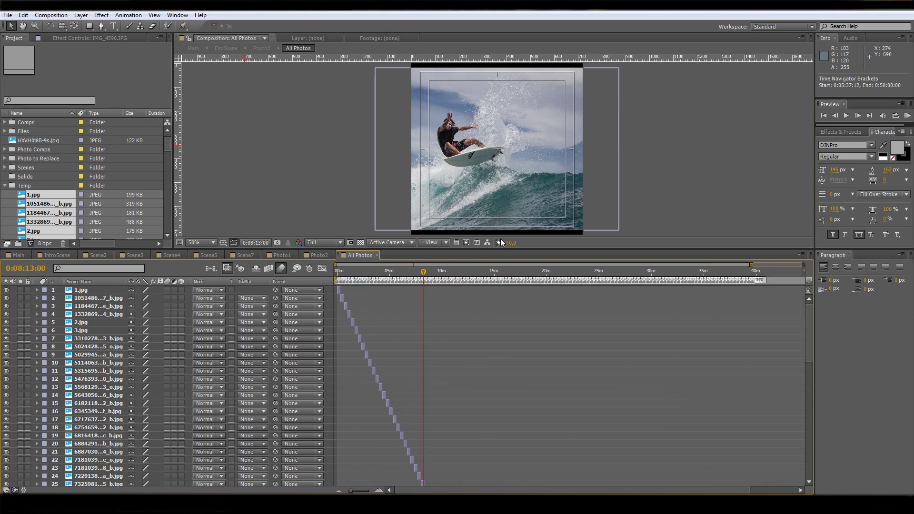
left_click_drag(471, 248, 475, 293)
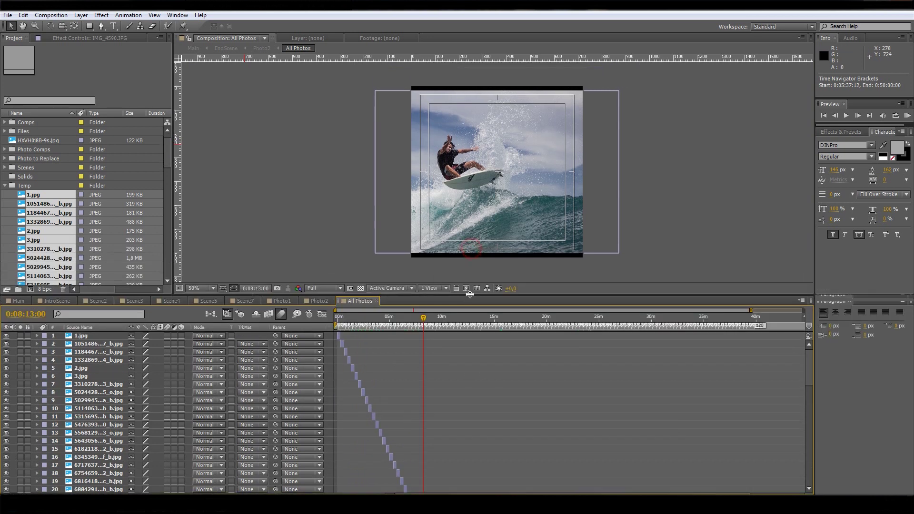
scroll(440, 392, "down", 3)
scroll(424, 408, "down", 3)
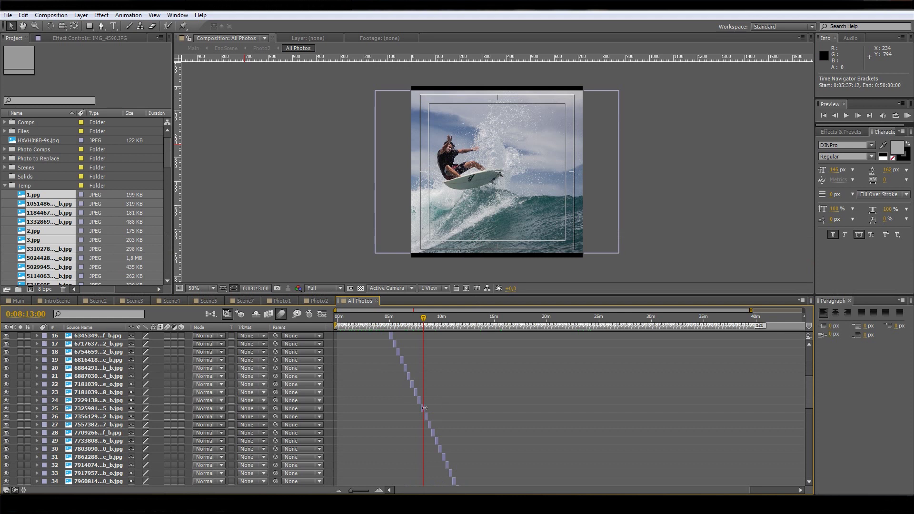
left_click(422, 408)
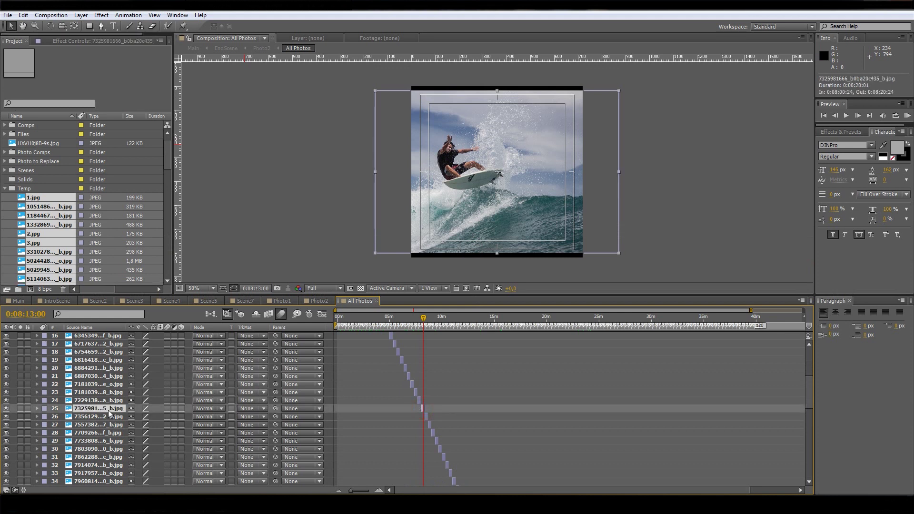
- Scale up the surfing photo on layer 25 to fill its frame and nudge it into place
key("s")
left_click_drag(152, 421, 204, 417)
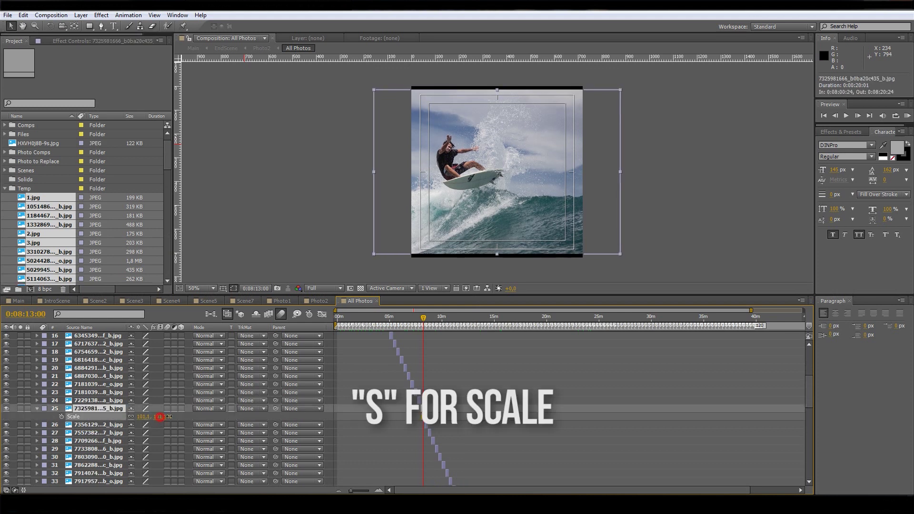
left_click_drag(550, 200, 553, 200)
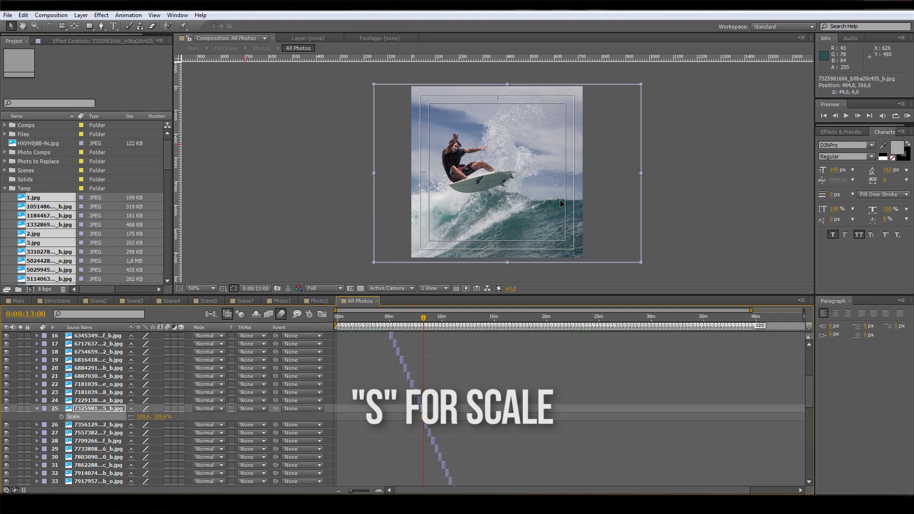
key("s")
- Enlarge the grill-cook photo on layer 11, then scrub the Main composition's intro
scroll(374, 390, "up", 4)
left_click(370, 392)
key("s")
left_click_drag(142, 400, 223, 400)
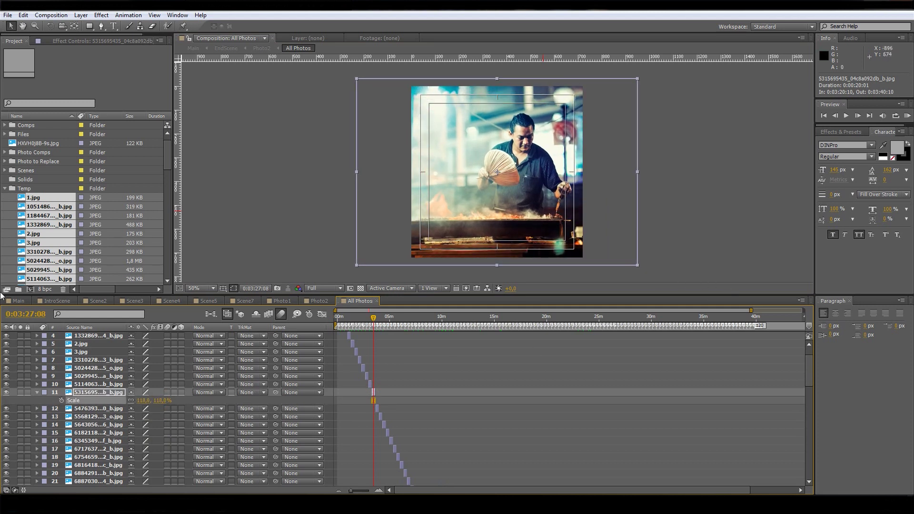
left_click(18, 301)
left_click_drag(348, 319, 377, 319)
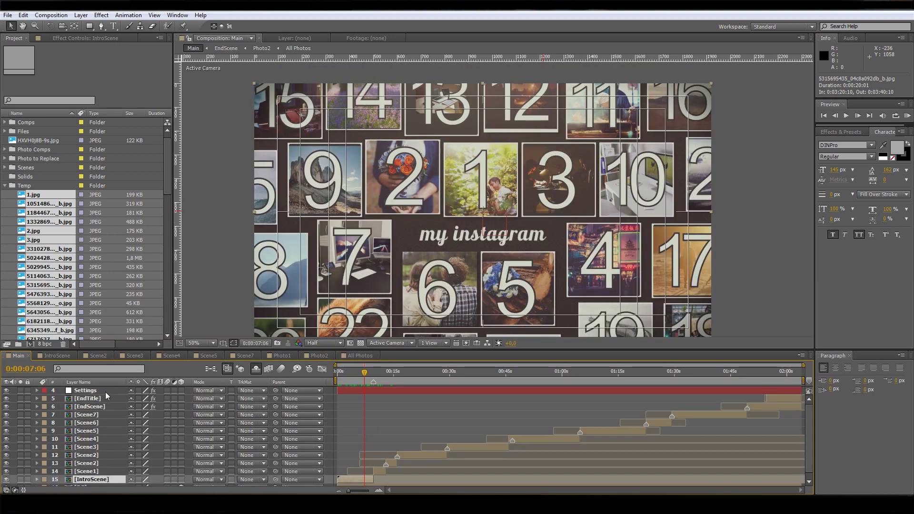
- Uncheck Help Numbering in the Settings layer's Effect Controls
left_click(95, 390)
left_click(72, 38)
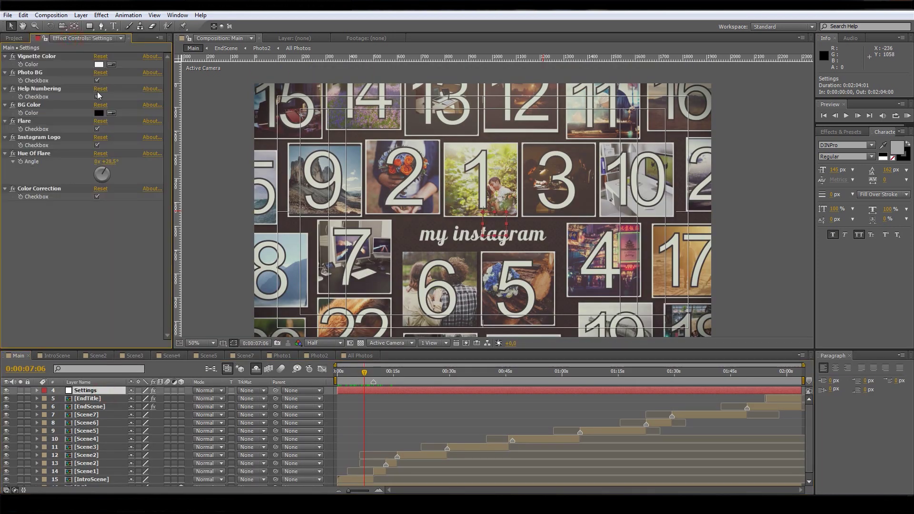
left_click(97, 96)
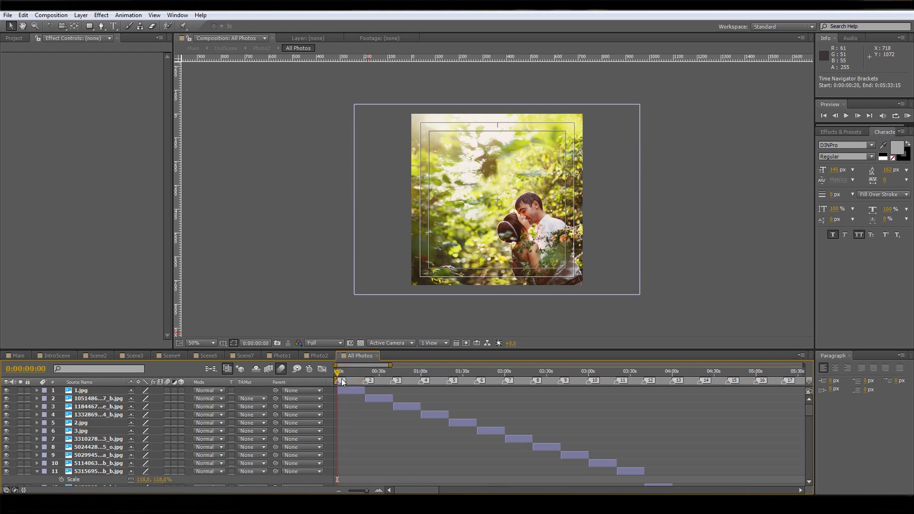
- Alt-drag Logo.png onto the 1.jpg layer to swap its source, then reveal its Scale
left_click_drag(390, 349, 390, 284)
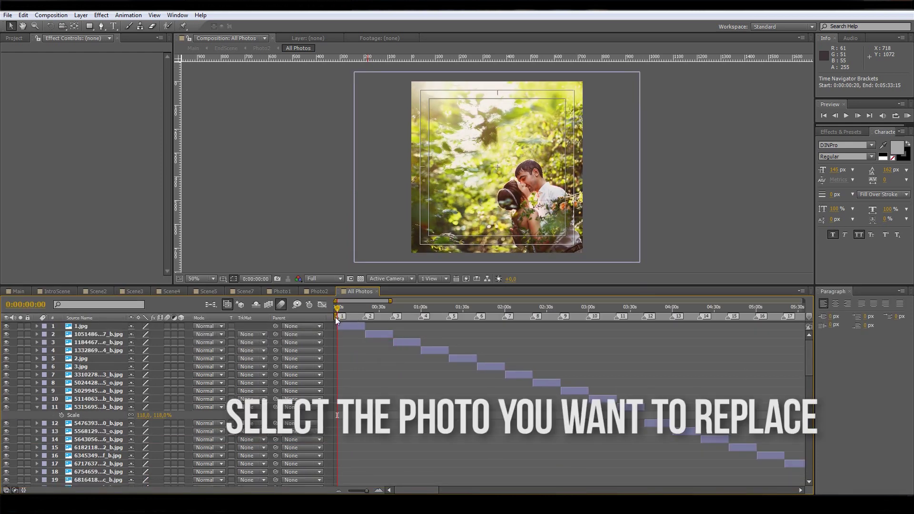
left_click(354, 327)
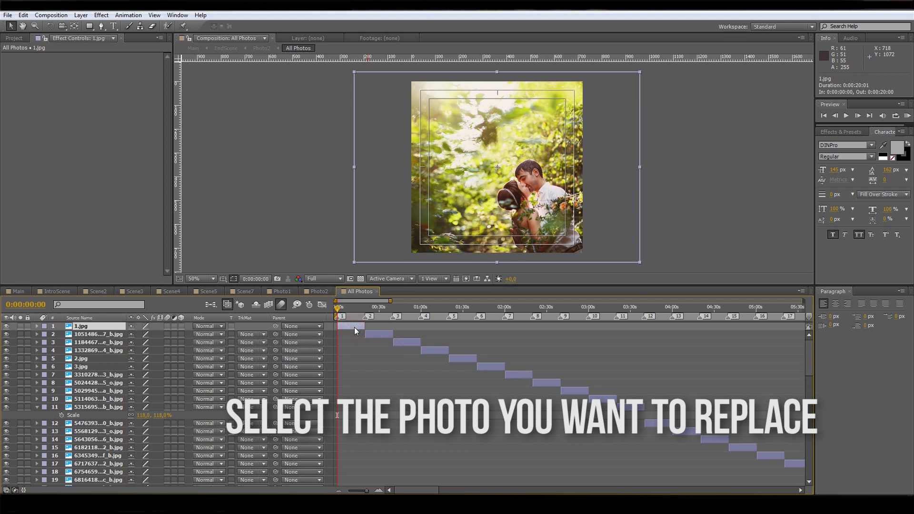
left_click(14, 38)
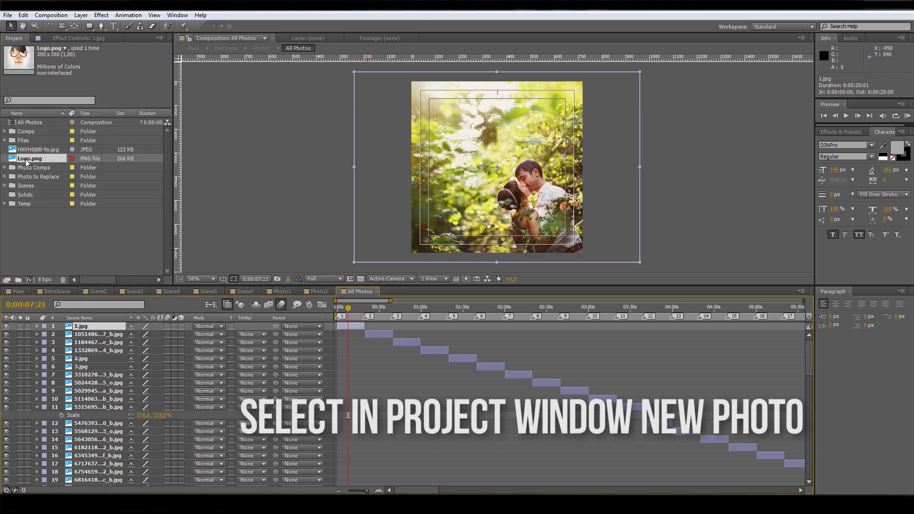
left_click(376, 364)
left_click(82, 326)
mouse_move(25, 162)
left_mouse_down()
mouse_move(92, 332)
mouse_move(336, 337)
mouse_move(325, 338)
left_mouse_up()
key("s")
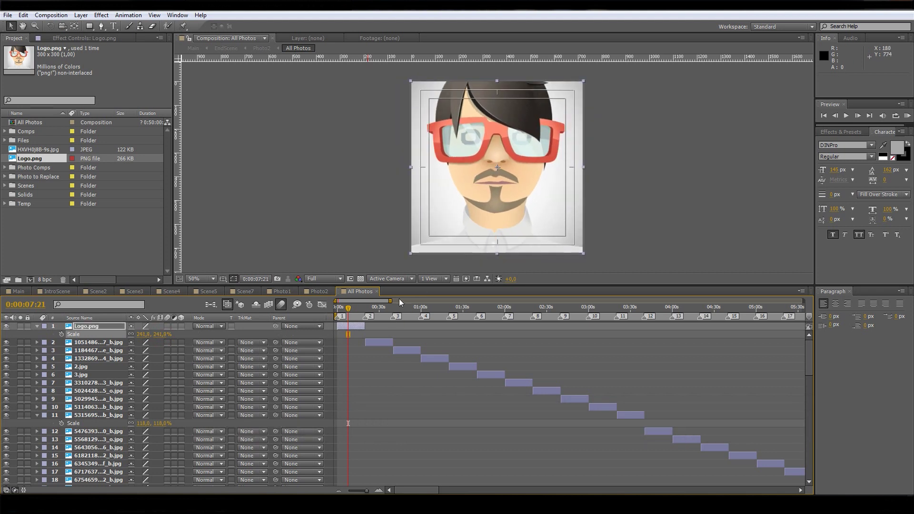
- Scrub Main's intro to see the logo in the centre tile, continuing to 'my crazy family'
left_click_drag(355, 309, 313, 316)
left_click(18, 291)
left_click_drag(346, 314, 361, 311)
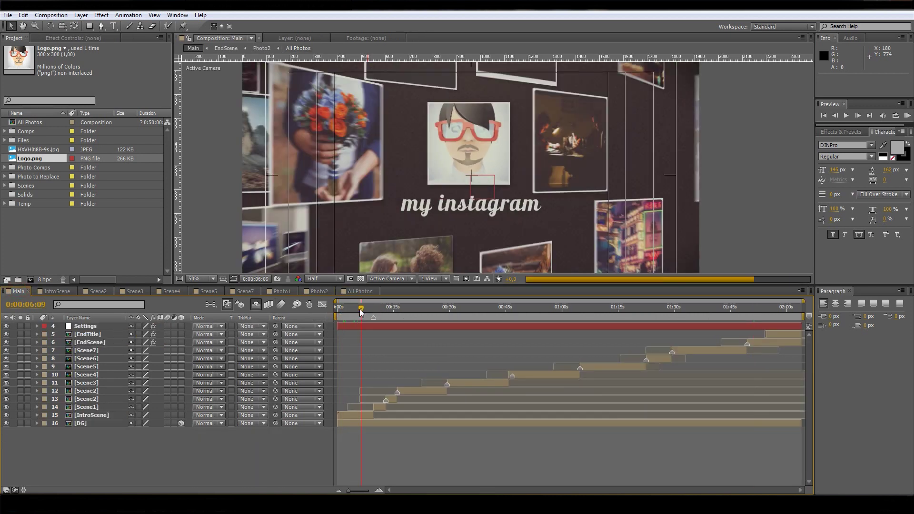
left_click_drag(361, 312, 374, 312)
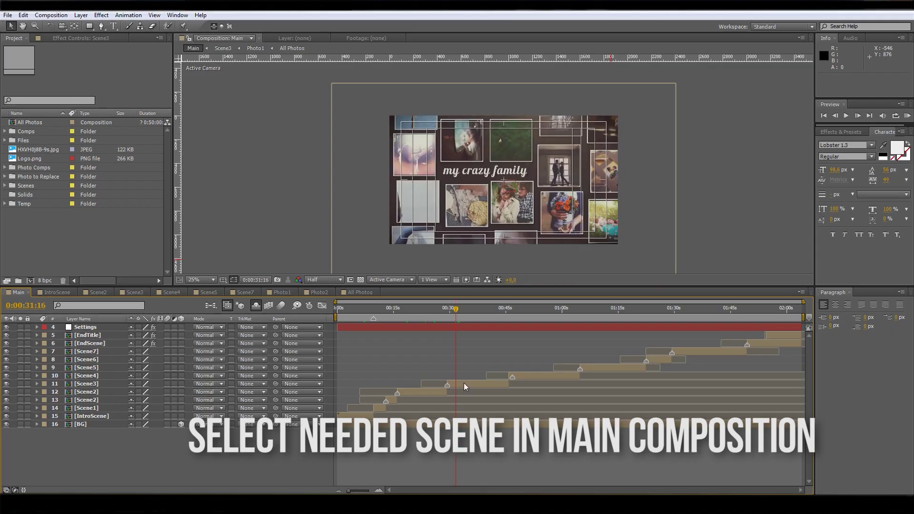
- Open the Scene3 composition and retype its title as 'Thanks for watching'
left_click(463, 383)
double_click(464, 382)
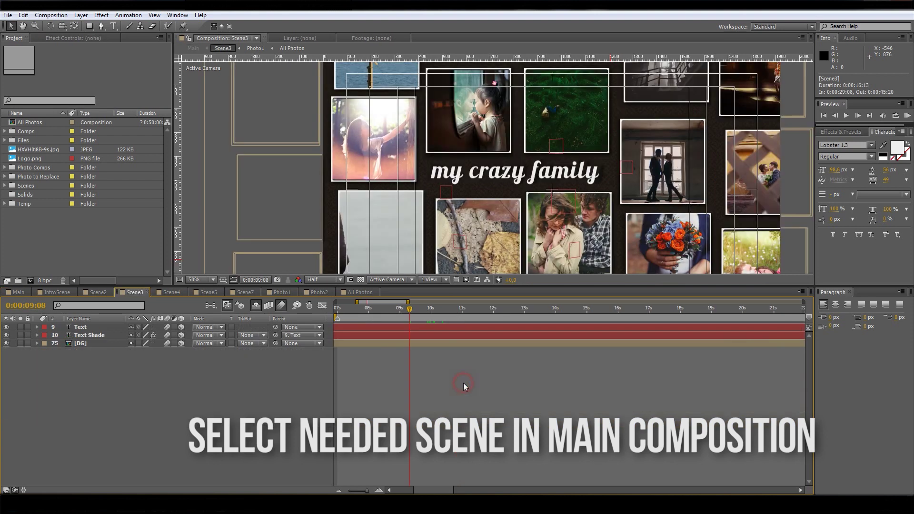
left_click(421, 344)
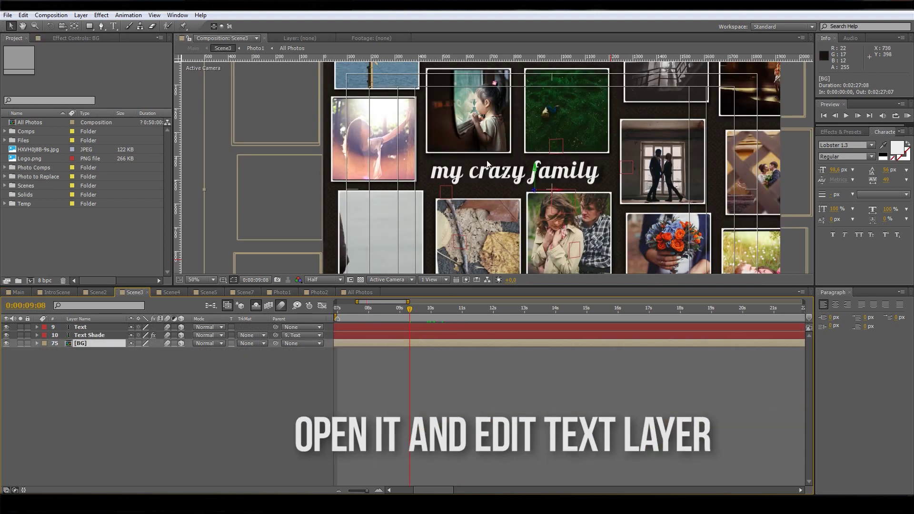
left_click(452, 326)
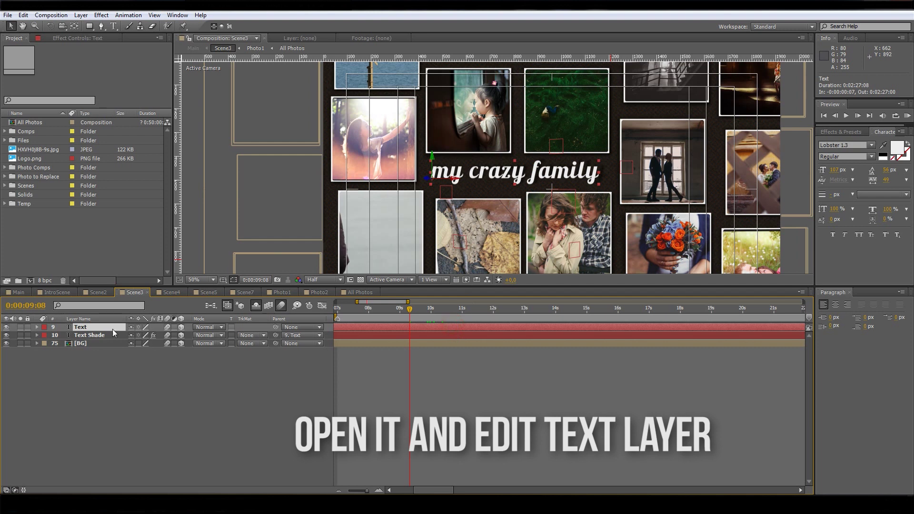
scroll(506, 174, "up", 1)
double_click(496, 177)
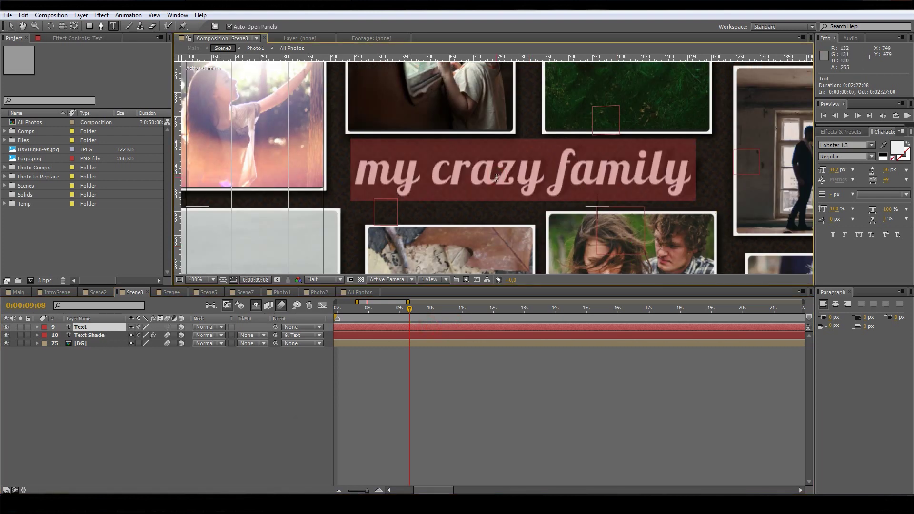
type("Thanks for watching")
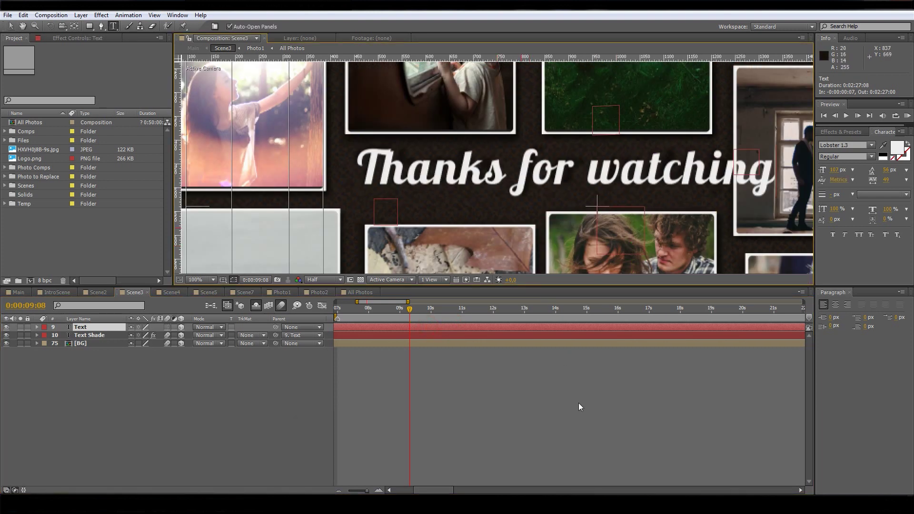
left_click(580, 412)
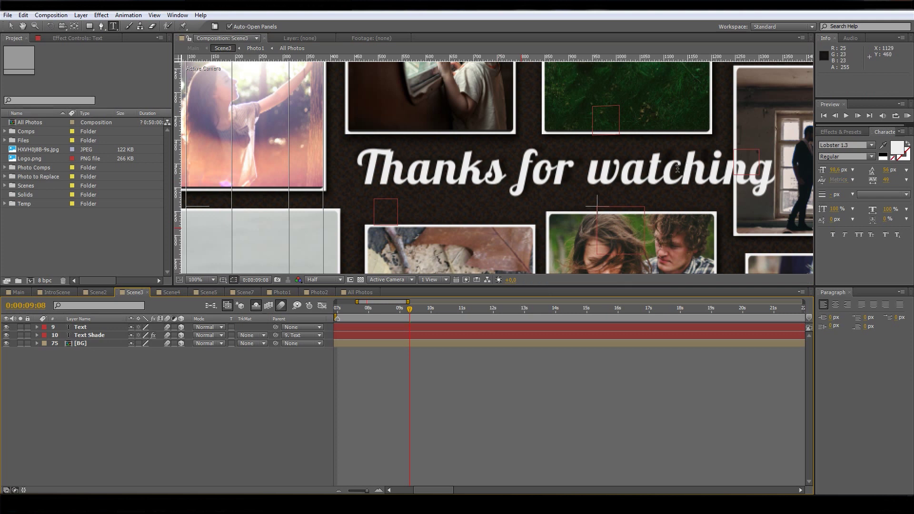
- Shift the title 28 px left and enlarge its font to about 97 px
key("v")
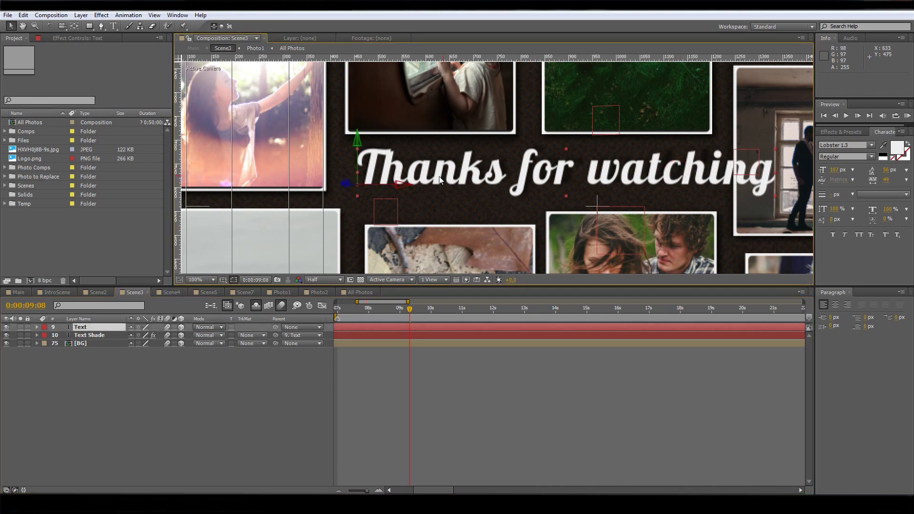
left_click_drag(407, 188, 393, 188)
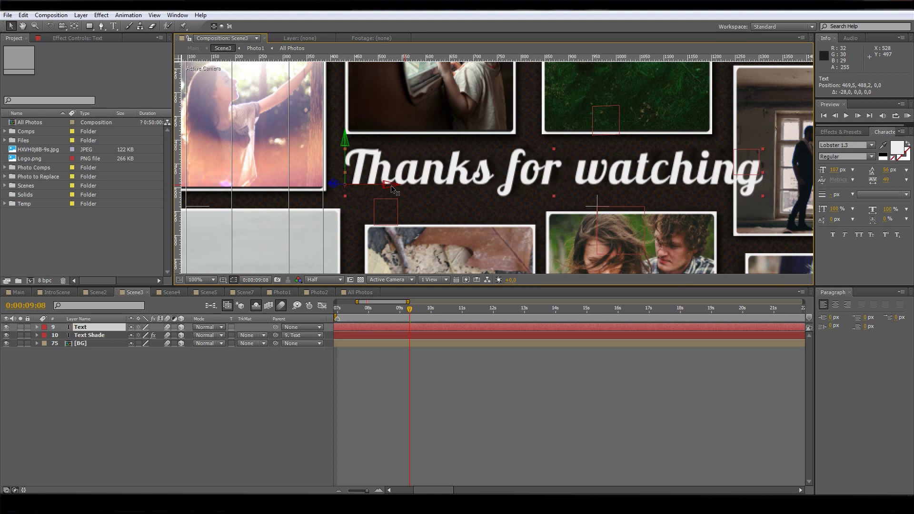
left_click(838, 170)
type("78")
key("Return")
left_click_drag(828, 172, 840, 175)
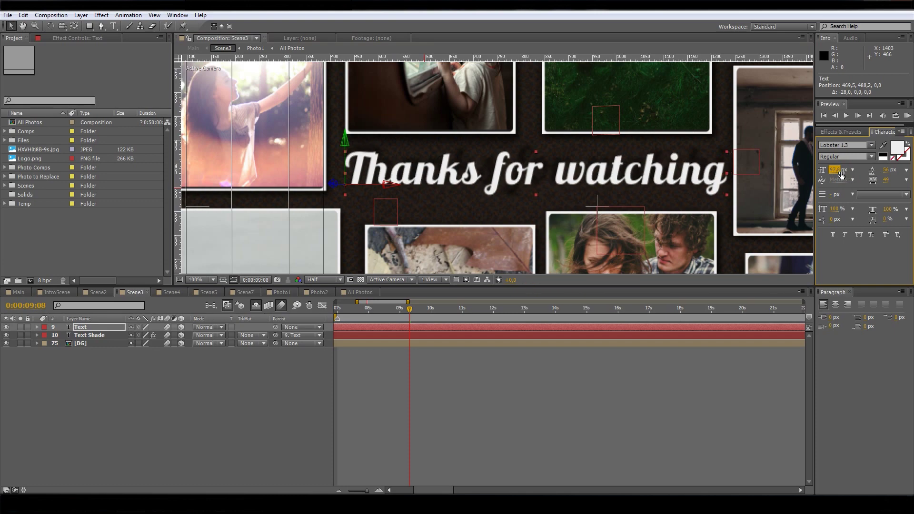